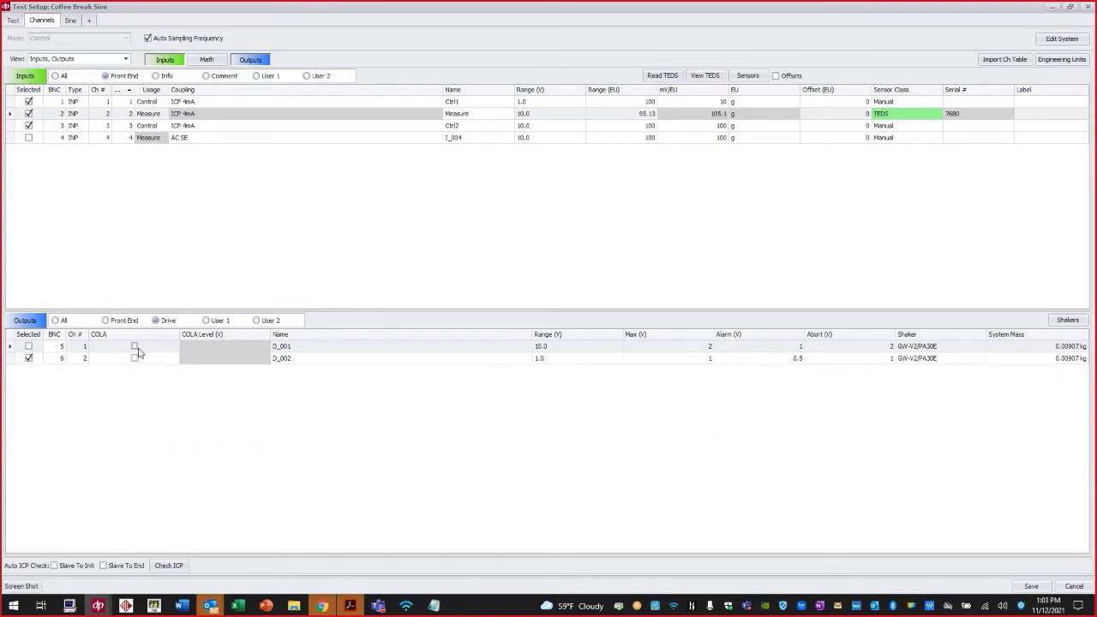
Turn on COLA for drive output D_001 and turn it off again
{"action": "left_click", "coordinate": [134, 348]}
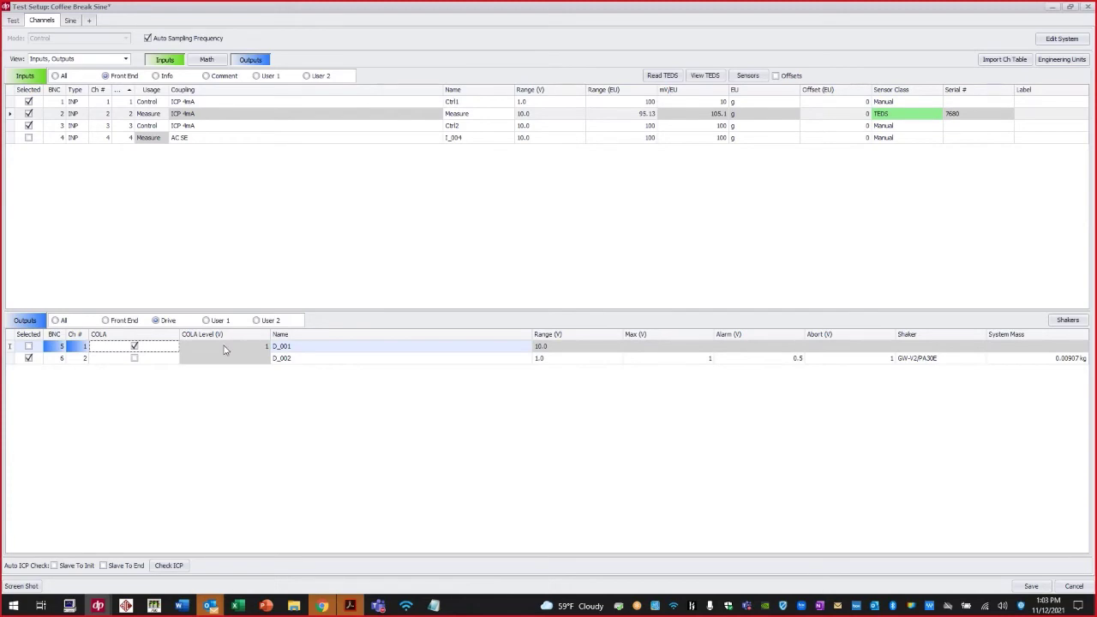
{"action": "left_click", "coordinate": [135, 347]}
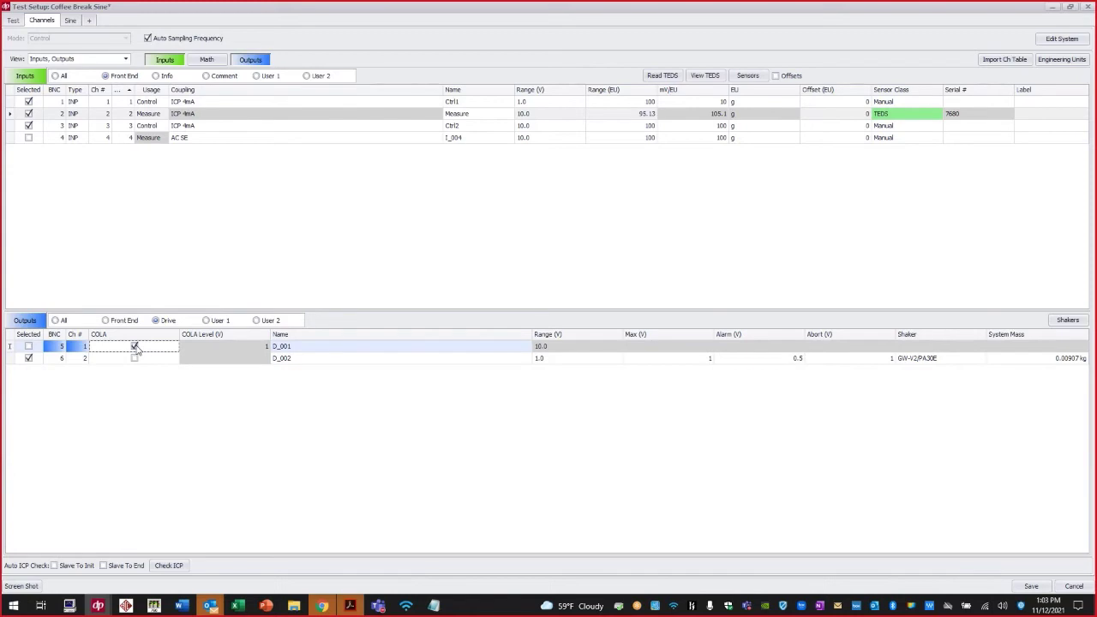
Check the shaker choices and the system mass settings of drive output D_002, keeping both as they are
{"action": "left_click", "coordinate": [905, 360]}
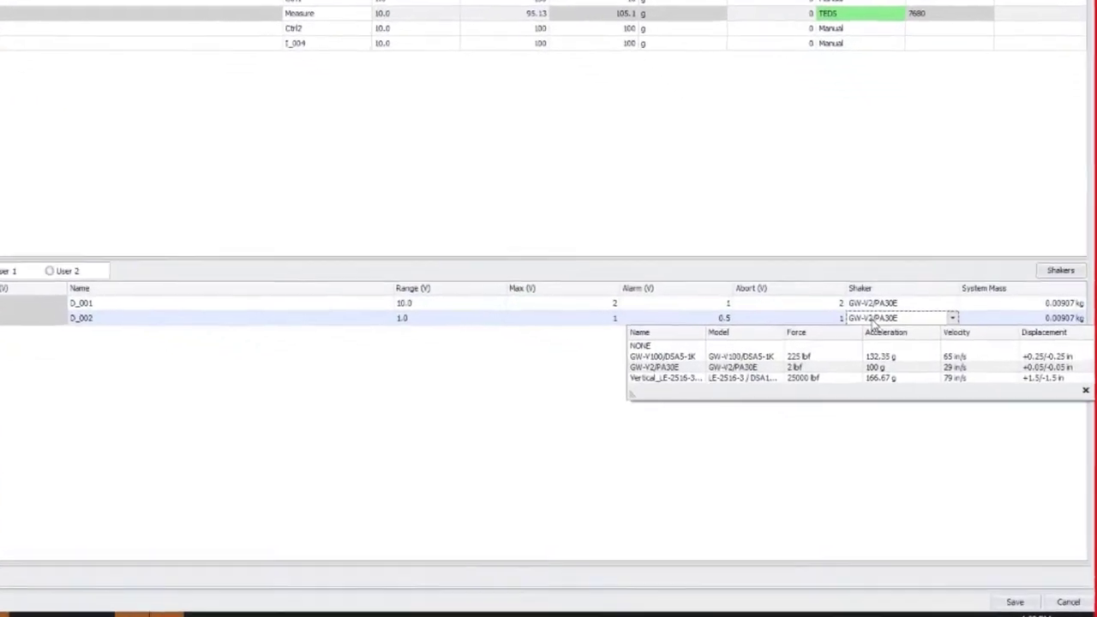
{"action": "left_click", "coordinate": [919, 363]}
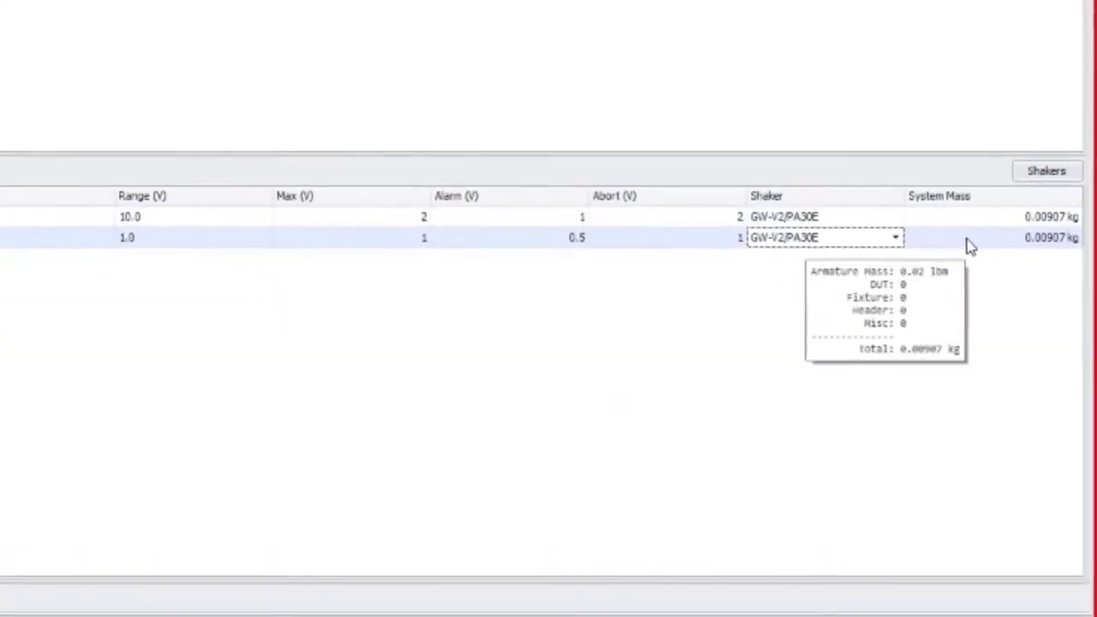
{"action": "left_click", "coordinate": [994, 295]}
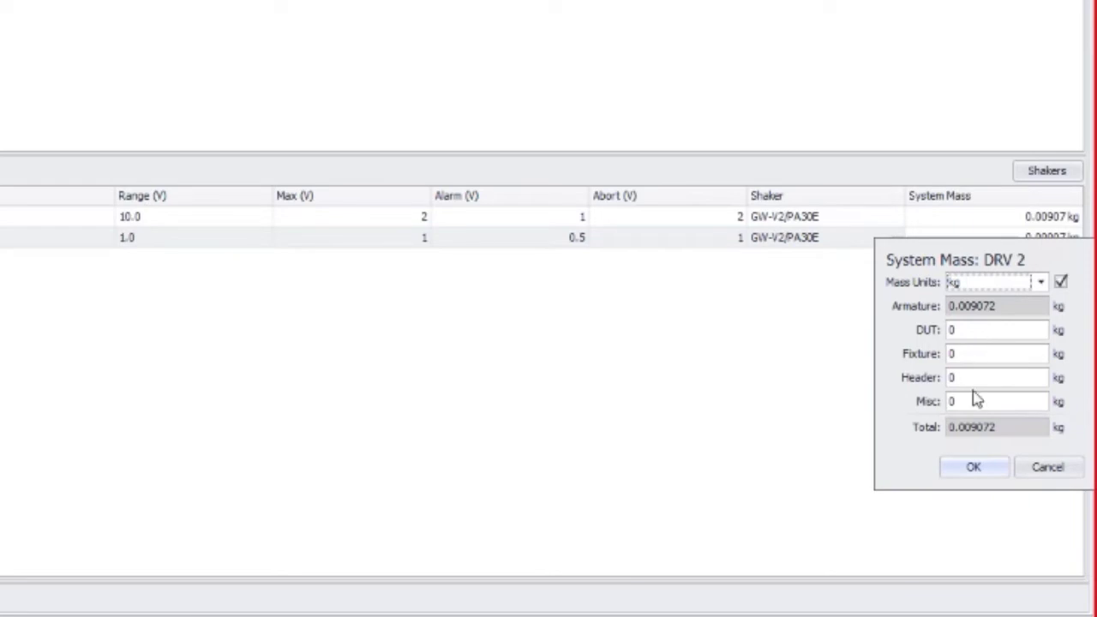
{"action": "left_click", "coordinate": [983, 476]}
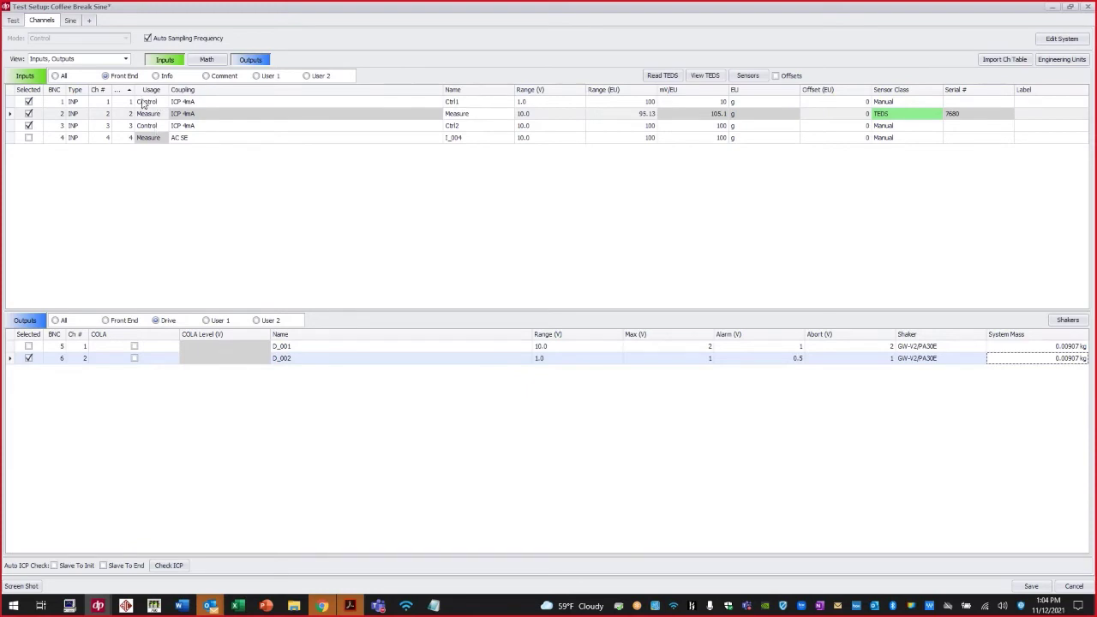
Open the sine reference profile and review the type options available for the first breakpoint
{"action": "left_click", "coordinate": [71, 20]}
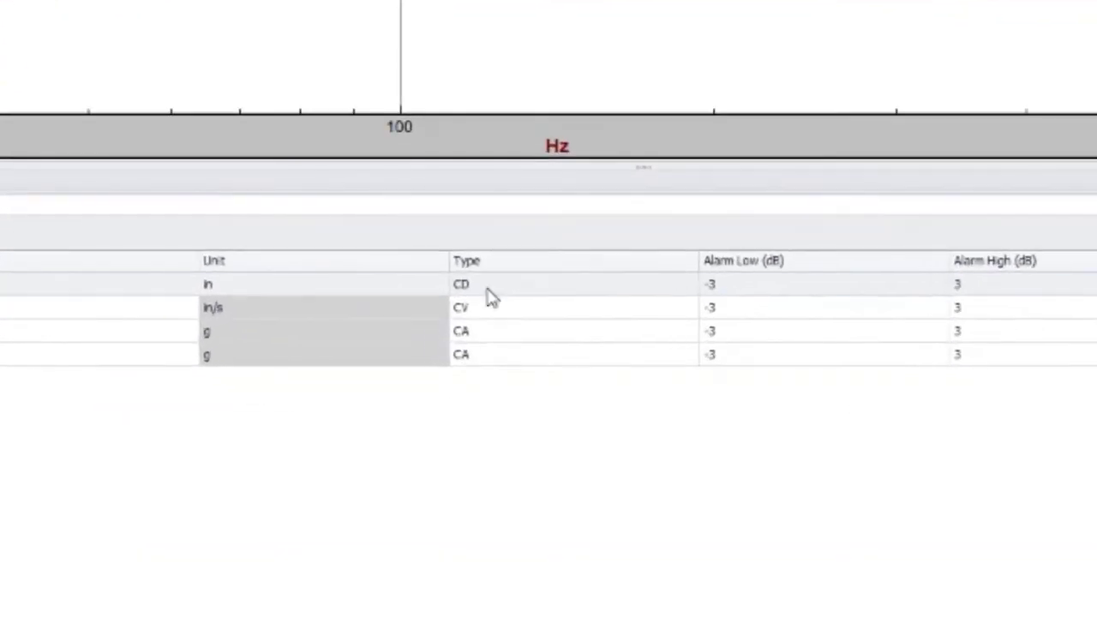
{"action": "left_click", "coordinate": [488, 292]}
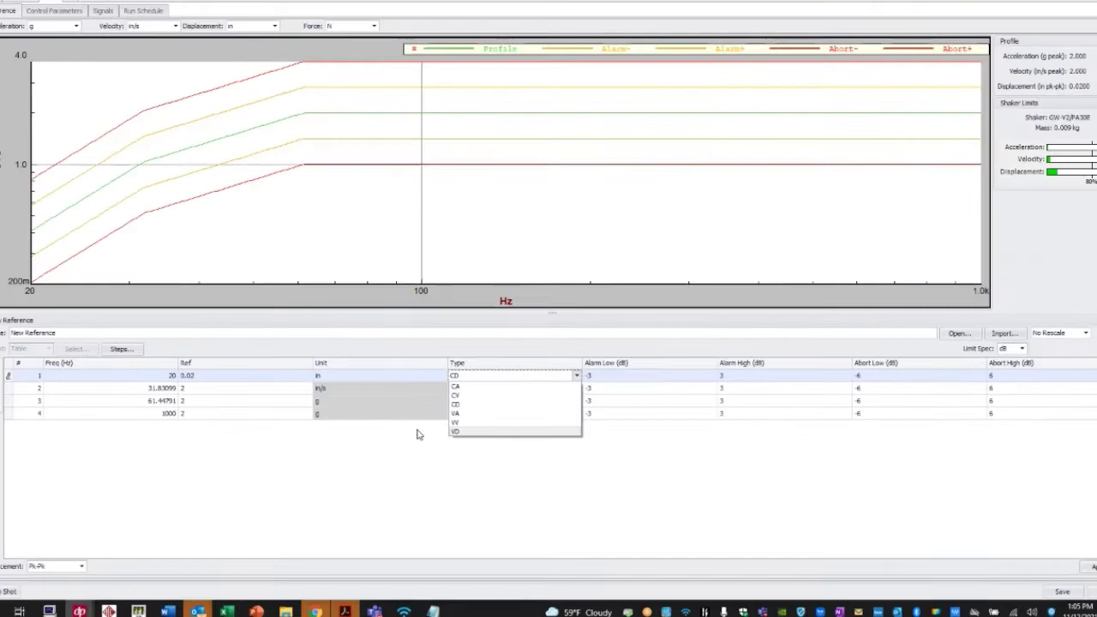
{"action": "left_click", "coordinate": [396, 400]}
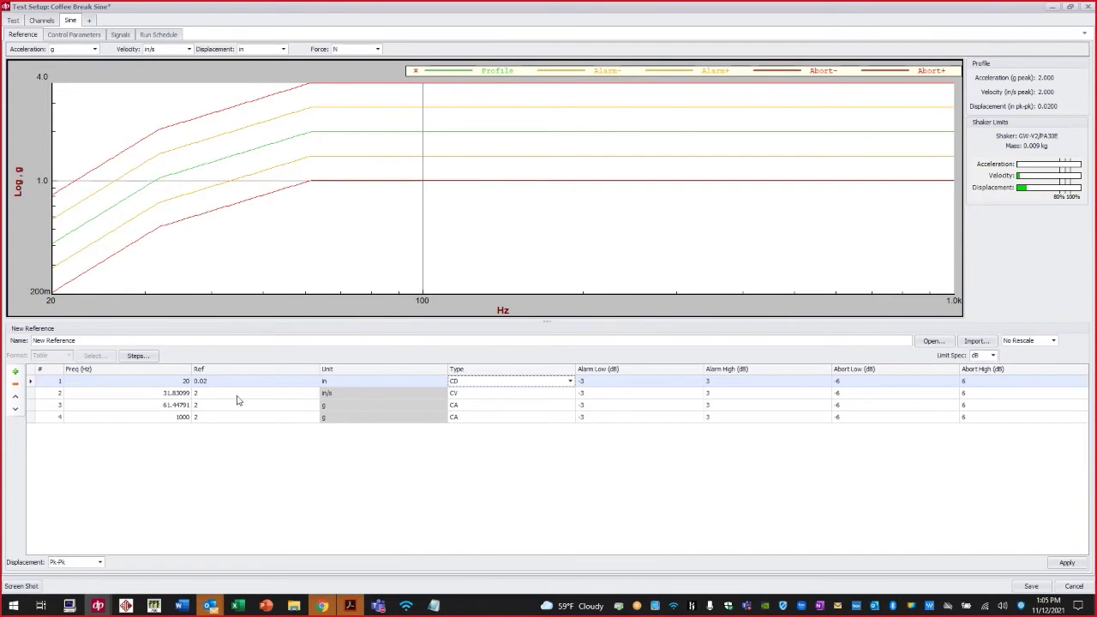
Set the frequencies of breakpoints 2 and 3 to 0 and apply, so the crossover frequencies are calculated automatically
{"action": "left_click", "coordinate": [170, 395]}
{"action": "left_click", "coordinate": [170, 394]}
{"action": "type", "text": "0"}
{"action": "left_click", "coordinate": [170, 406]}
{"action": "left_click", "coordinate": [170, 405]}
{"action": "type", "text": "0"}
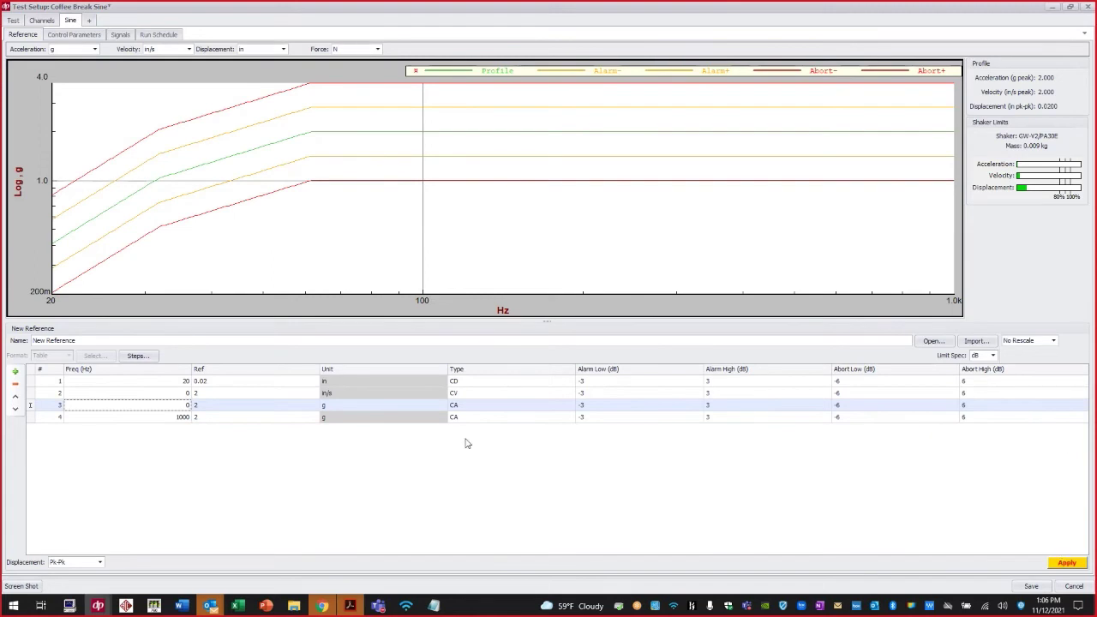
{"action": "left_click", "coordinate": [1069, 564]}
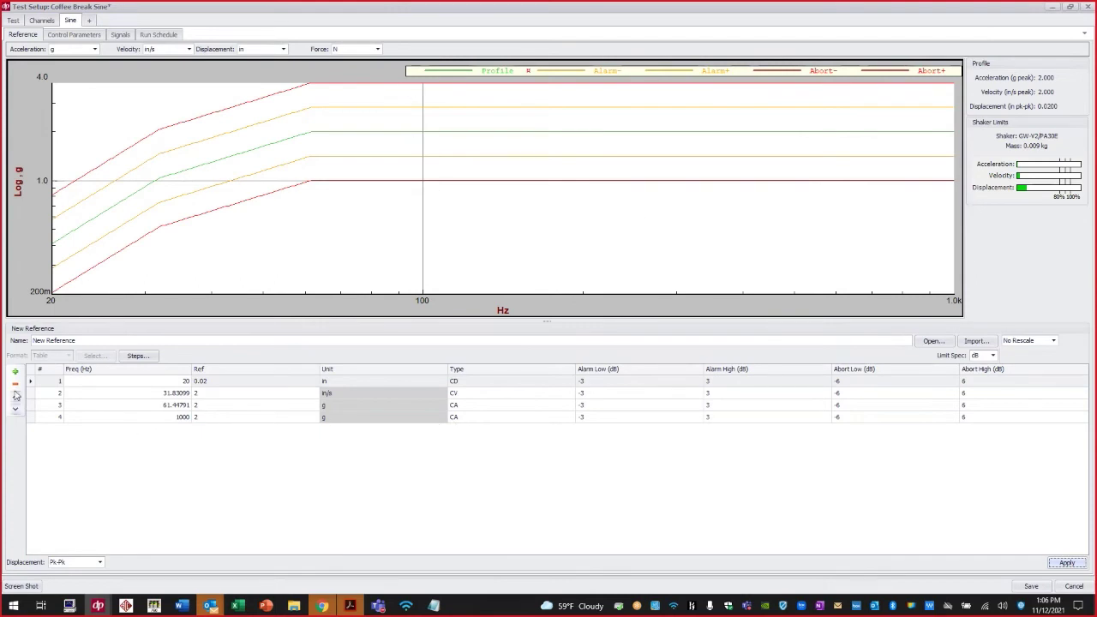
Add two breakpoints at the end of the profile, 1000 Hz and 2000 Hz, both at 3 g, and apply them
{"action": "left_click", "coordinate": [35, 420]}
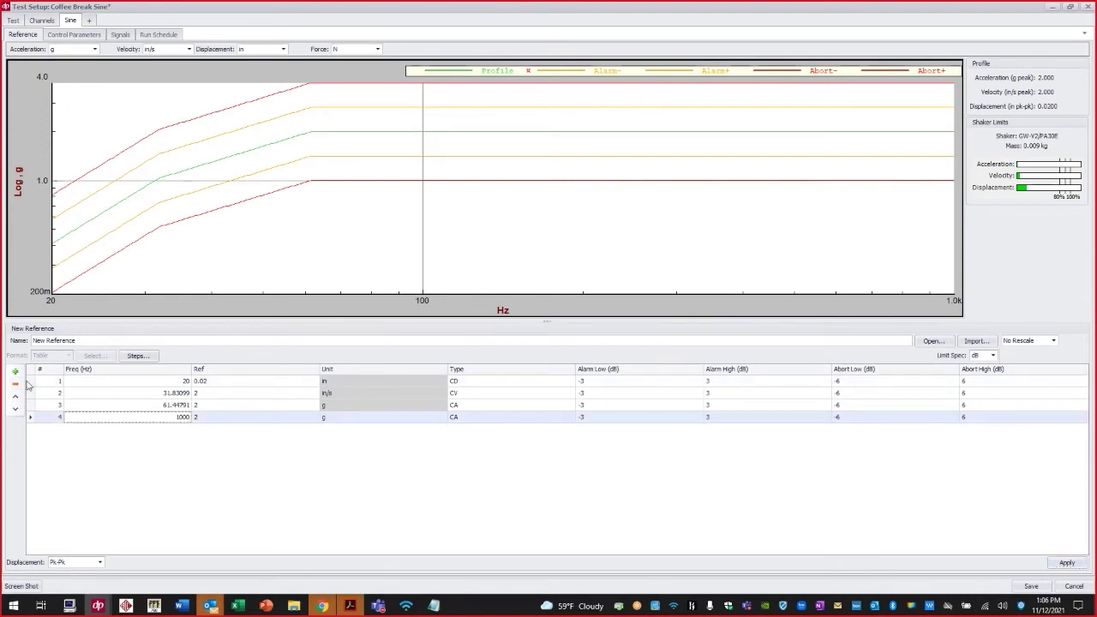
{"action": "left_click", "coordinate": [15, 371]}
{"action": "double_click", "coordinate": [183, 429]}
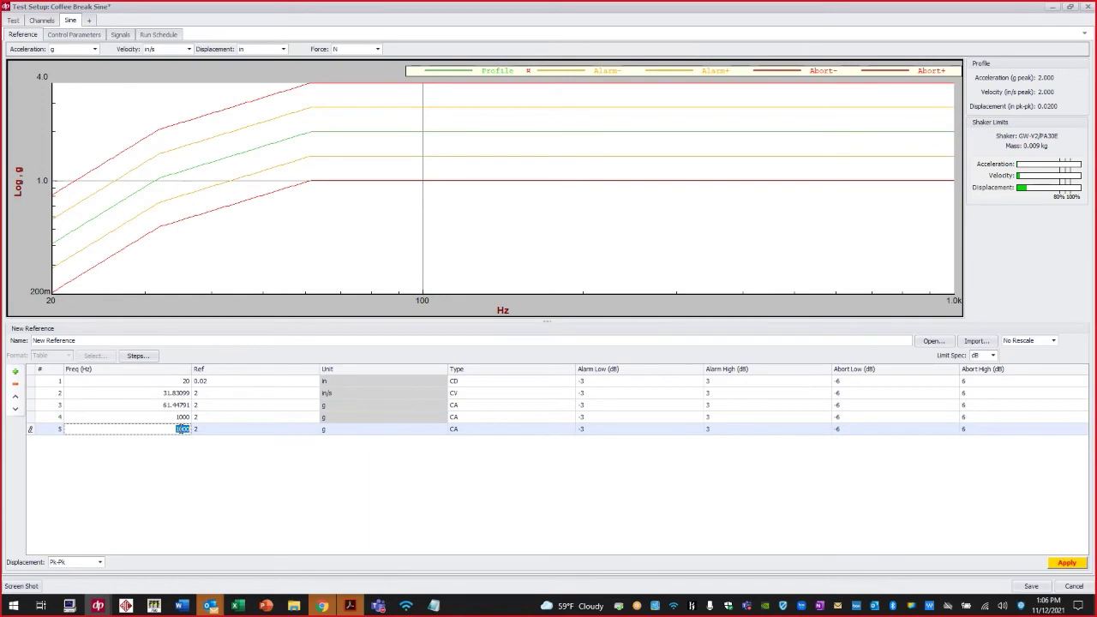
{"action": "left_click", "coordinate": [205, 430]}
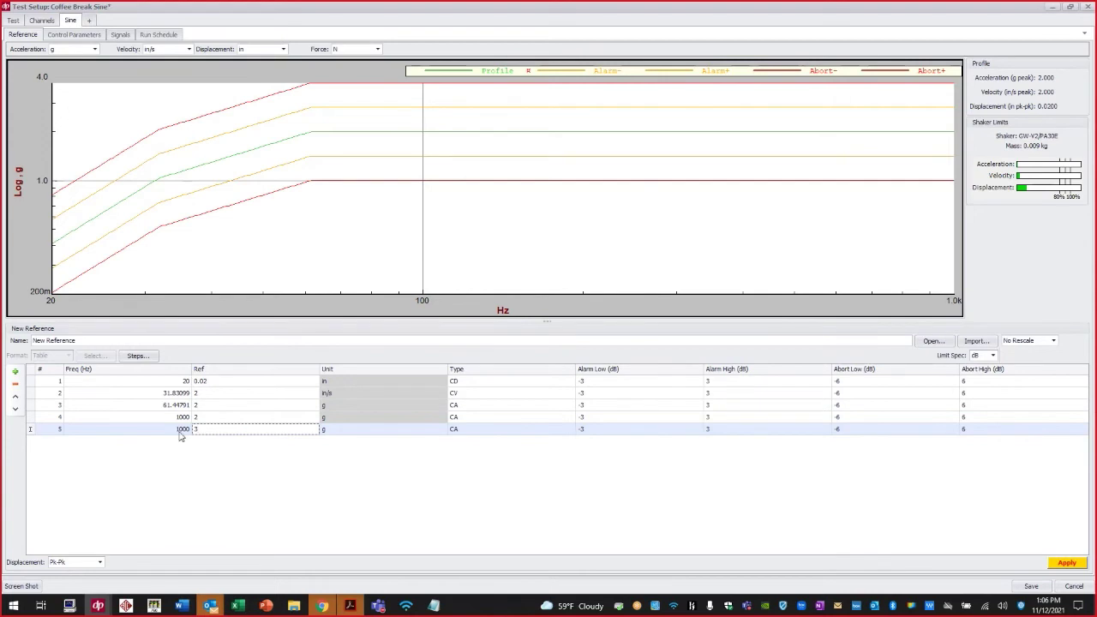
{"action": "left_click", "coordinate": [14, 370]}
{"action": "left_click", "coordinate": [182, 441]}
{"action": "double_click", "coordinate": [182, 441]}
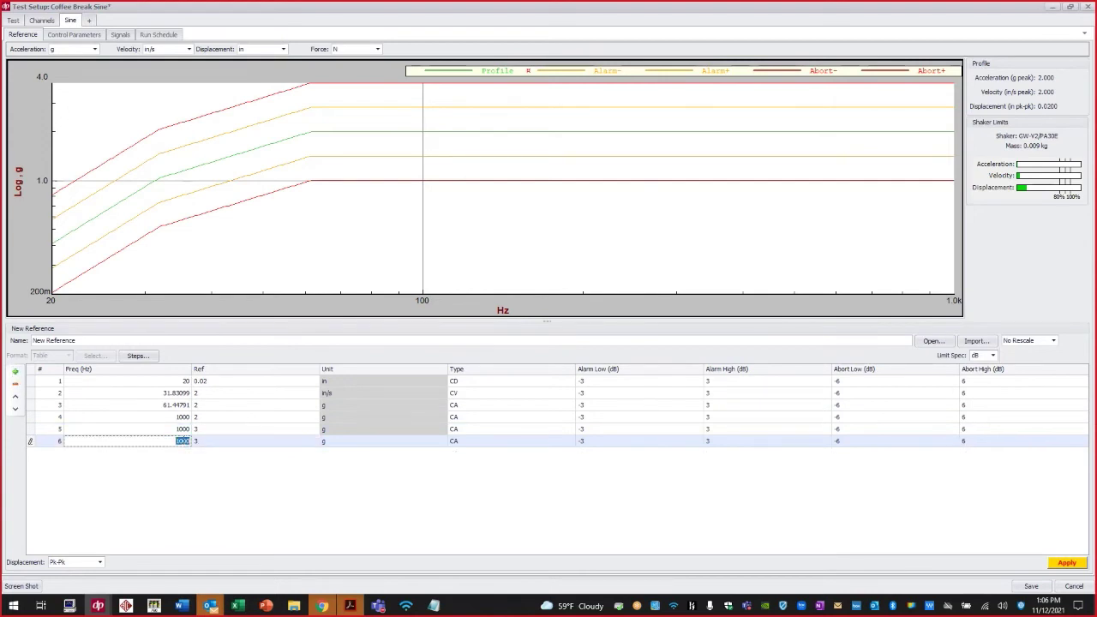
{"action": "type", "text": "2"}
{"action": "left_click", "coordinate": [1066, 563]}
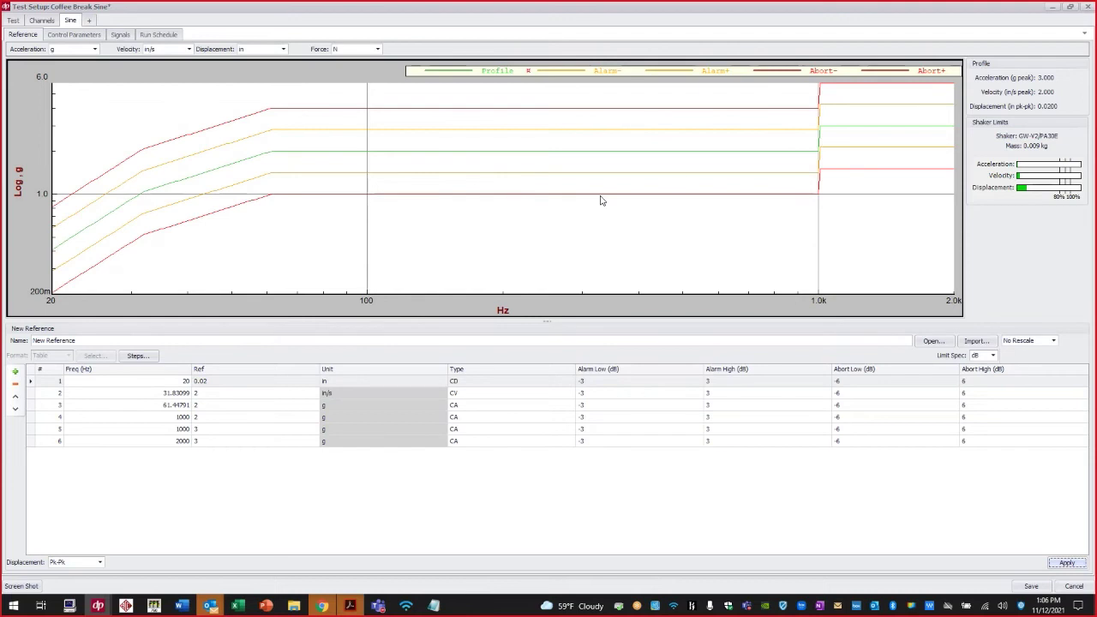
Set the level tolerance for profile steps to 50% and apply the reference
{"action": "left_click", "coordinate": [146, 360]}
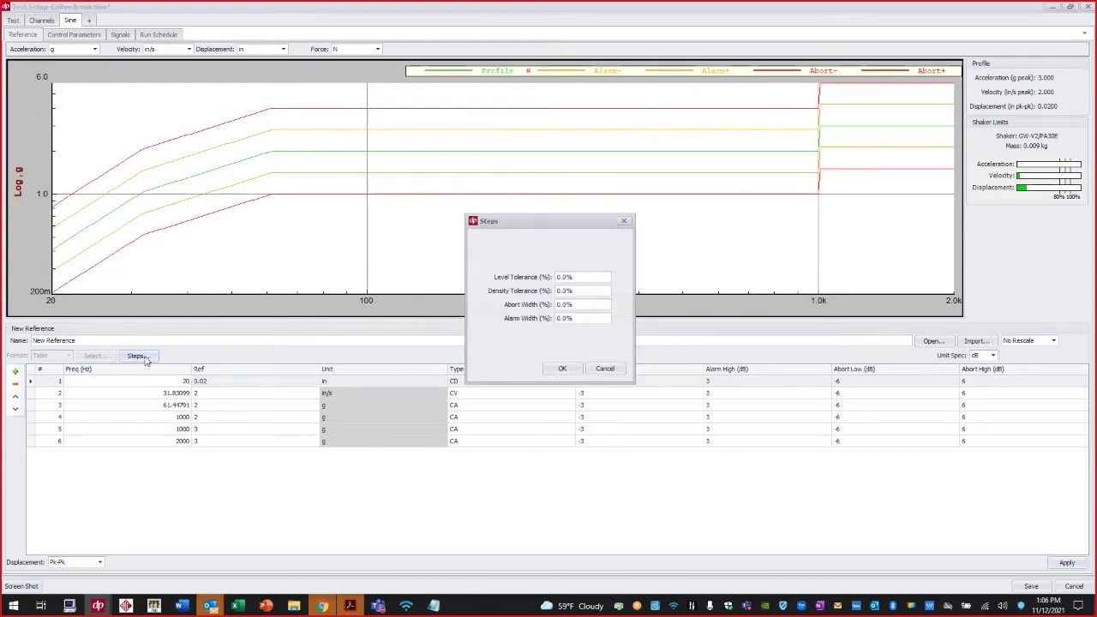
{"action": "left_click", "coordinate": [582, 276]}
{"action": "type", "text": "50"}
{"action": "left_click", "coordinate": [562, 369]}
{"action": "left_click", "coordinate": [1067, 564]}
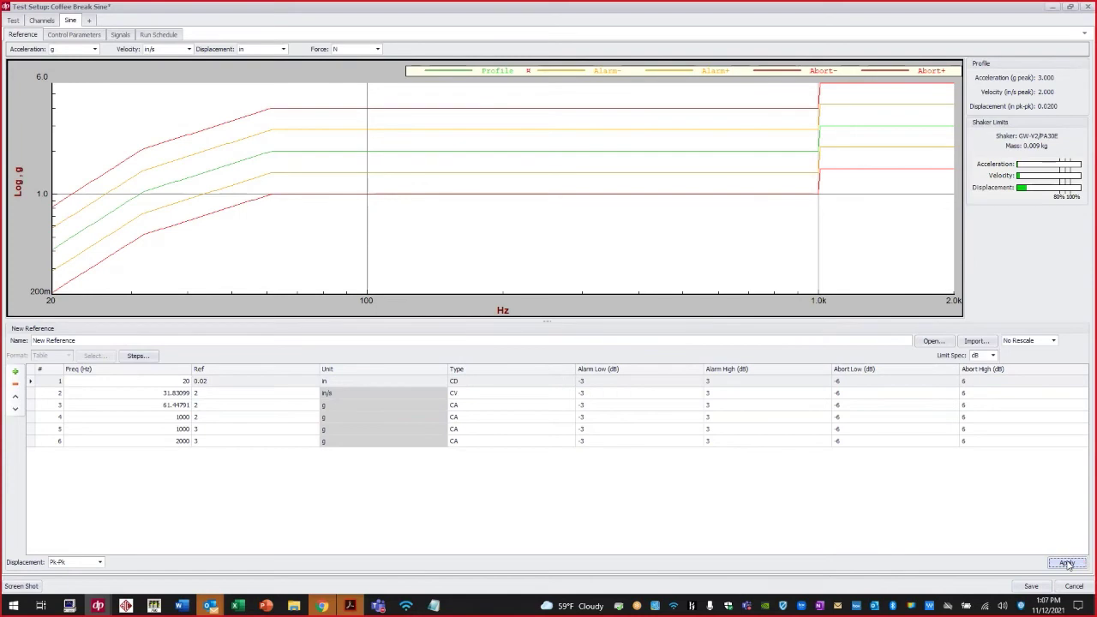
Set the density tolerance and the abort width for profile steps to 20% each
{"action": "left_click", "coordinate": [151, 357]}
{"action": "right_click", "coordinate": [561, 295]}
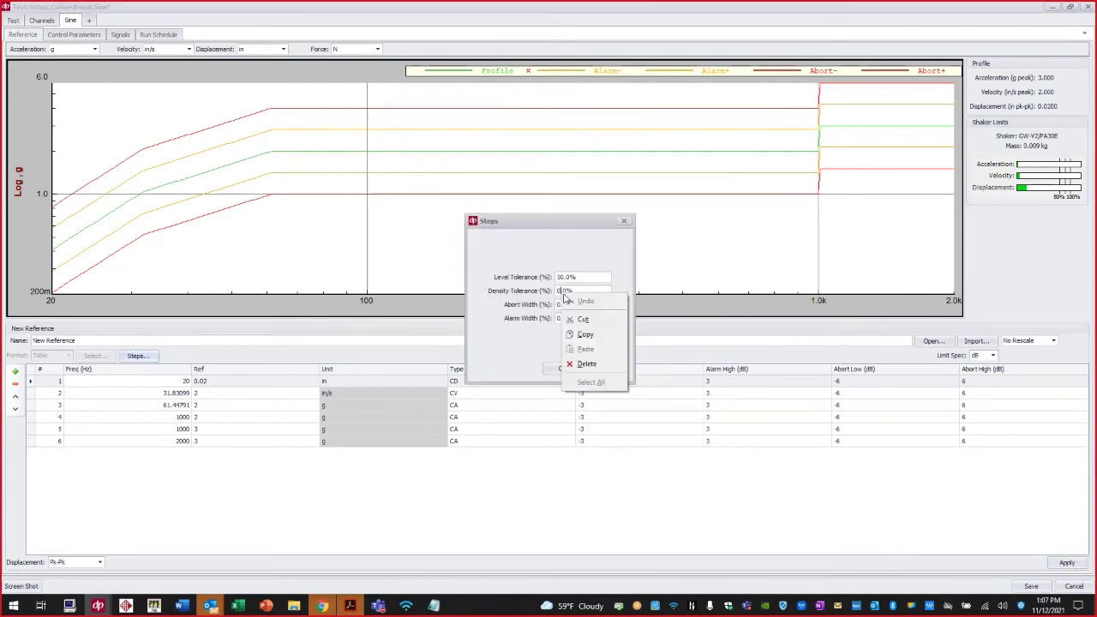
{"action": "left_click", "coordinate": [559, 292]}
{"action": "left_click", "coordinate": [558, 290]}
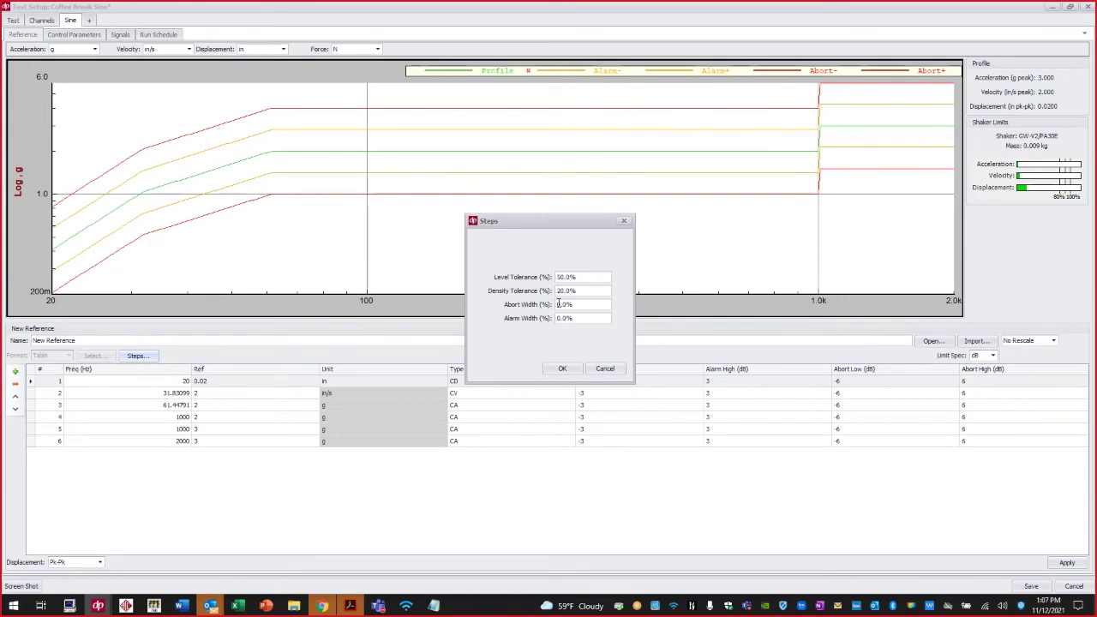
{"action": "double_click", "coordinate": [558, 304]}
{"action": "type", "text": "20"}
{"action": "left_click", "coordinate": [570, 369]}
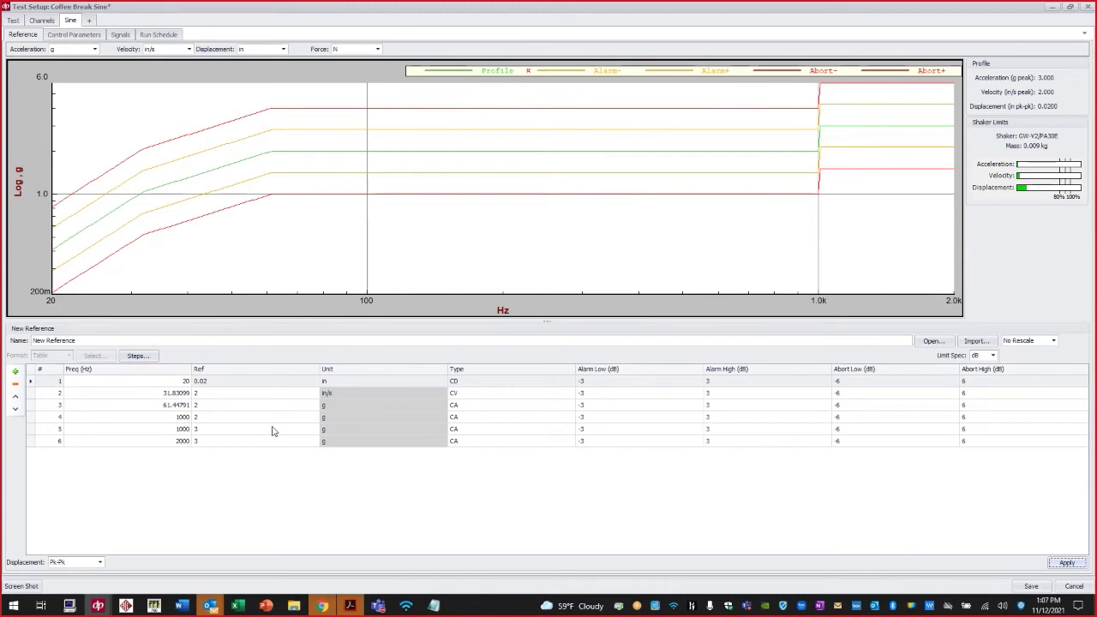
Set the type of breakpoints 4, 5 and 6 to VA
{"action": "left_click", "coordinate": [467, 433]}
{"action": "left_click", "coordinate": [464, 418]}
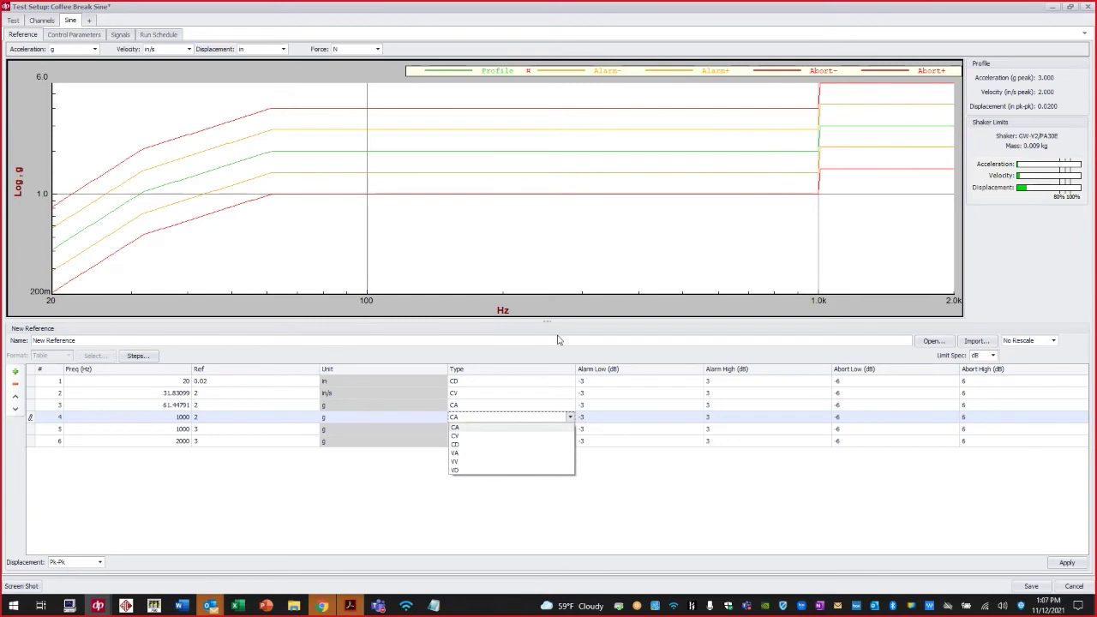
{"action": "left_click", "coordinate": [475, 454]}
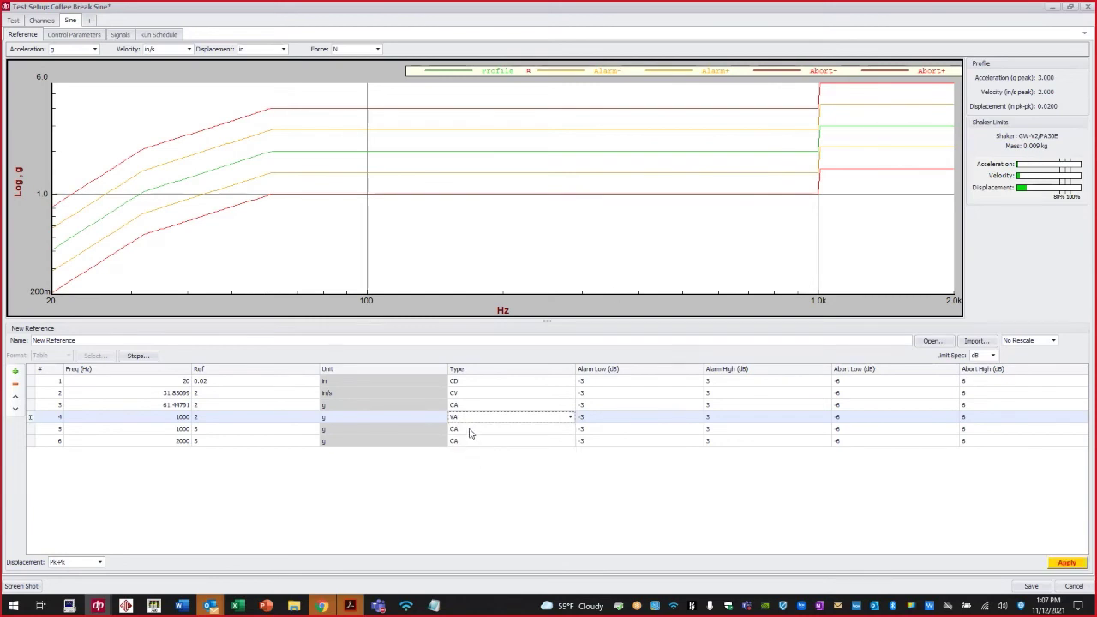
{"action": "left_click", "coordinate": [470, 433]}
{"action": "left_click", "coordinate": [464, 467]}
{"action": "left_click", "coordinate": [466, 442]}
{"action": "left_click", "coordinate": [462, 477]}
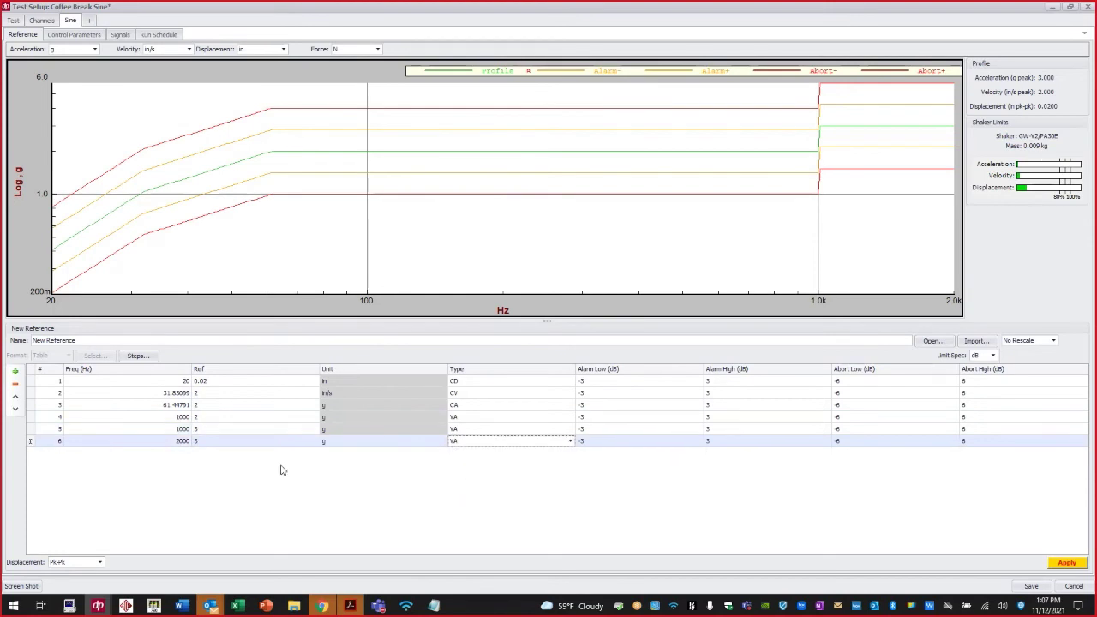
Set the frequency of breakpoint 5 to 1500 Hz and apply the sloped profile
{"action": "double_click", "coordinate": [187, 430]}
{"action": "type", "text": "1"}
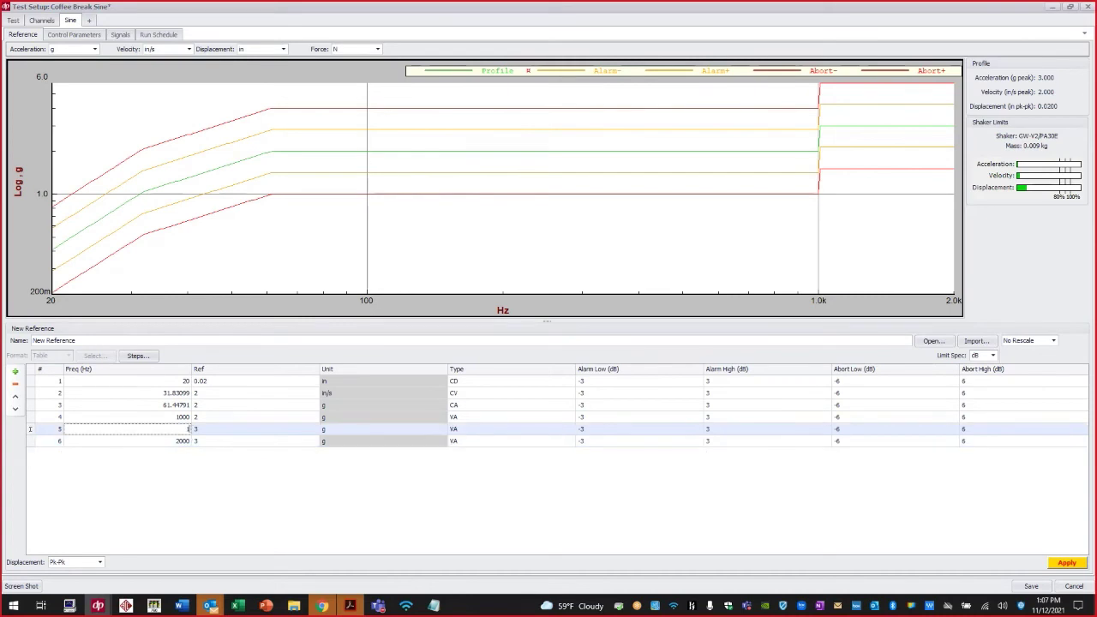
{"action": "type", "text": "500"}
{"action": "left_click", "coordinate": [1067, 564]}
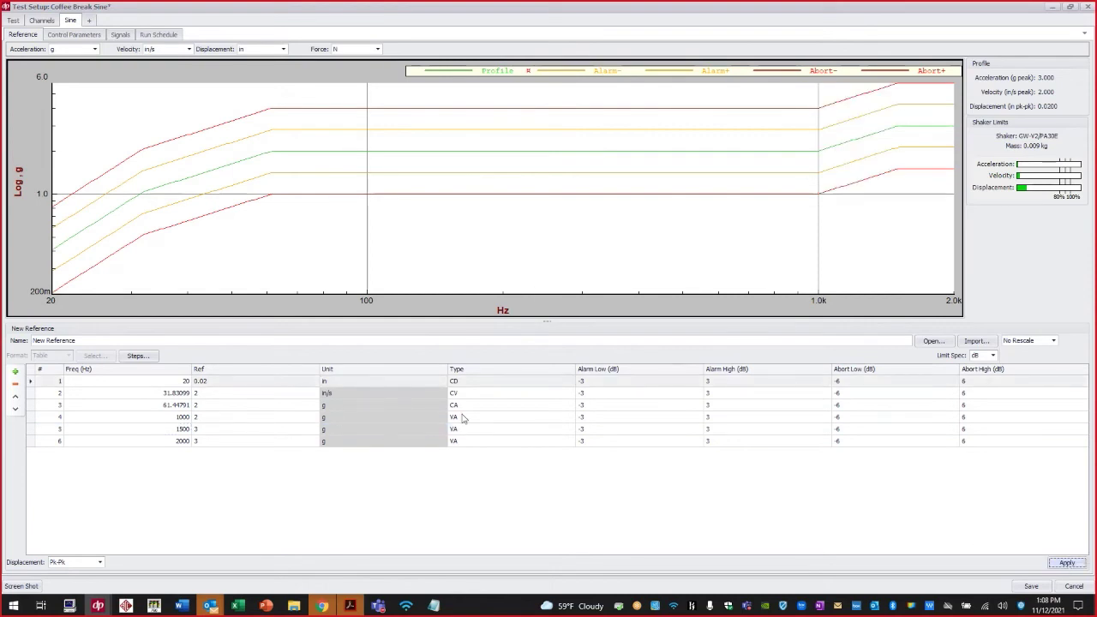
Delete breakpoints 5 and 6, set breakpoint 4's type to CA, and apply the reference
{"action": "left_click", "coordinate": [29, 429]}
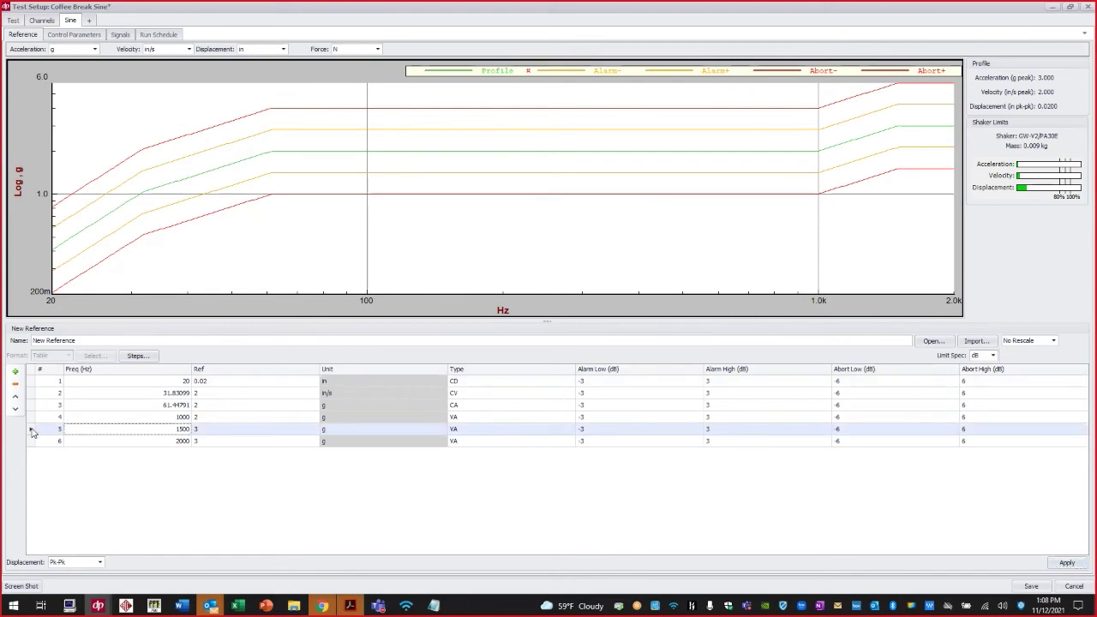
{"action": "left_click", "coordinate": [15, 384]}
{"action": "left_click", "coordinate": [15, 384]}
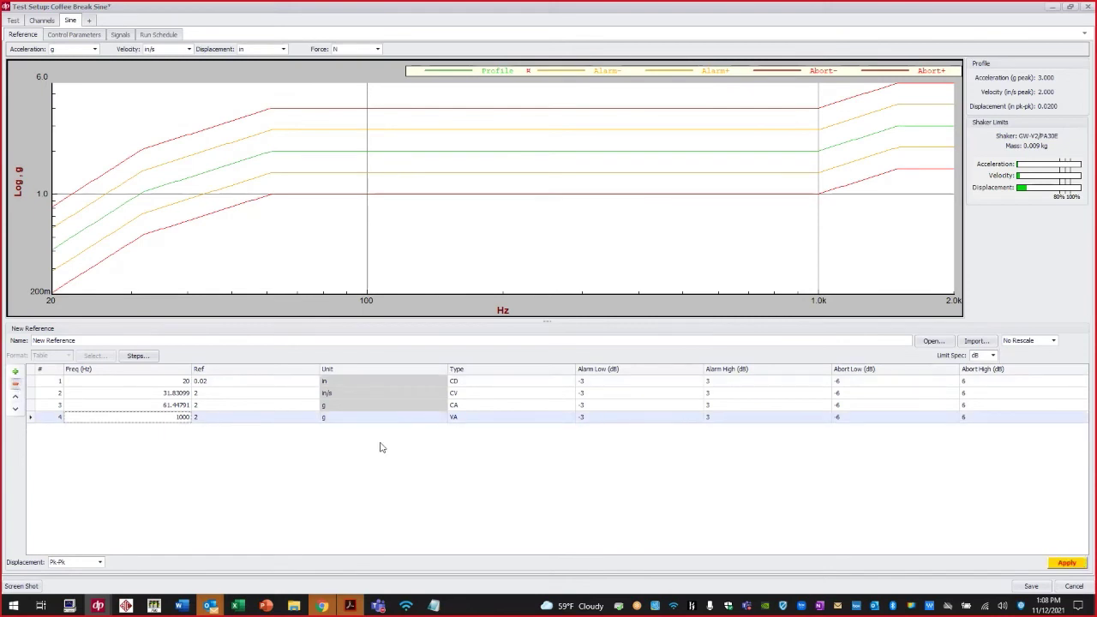
{"action": "left_click", "coordinate": [476, 419]}
{"action": "left_click", "coordinate": [474, 428]}
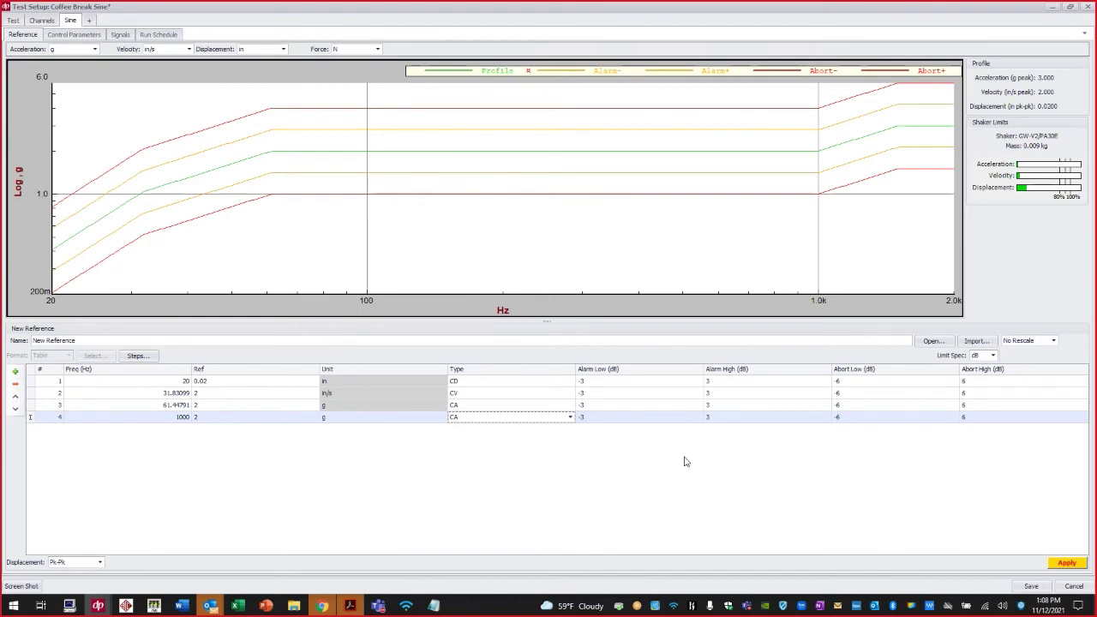
{"action": "left_click", "coordinate": [1067, 563]}
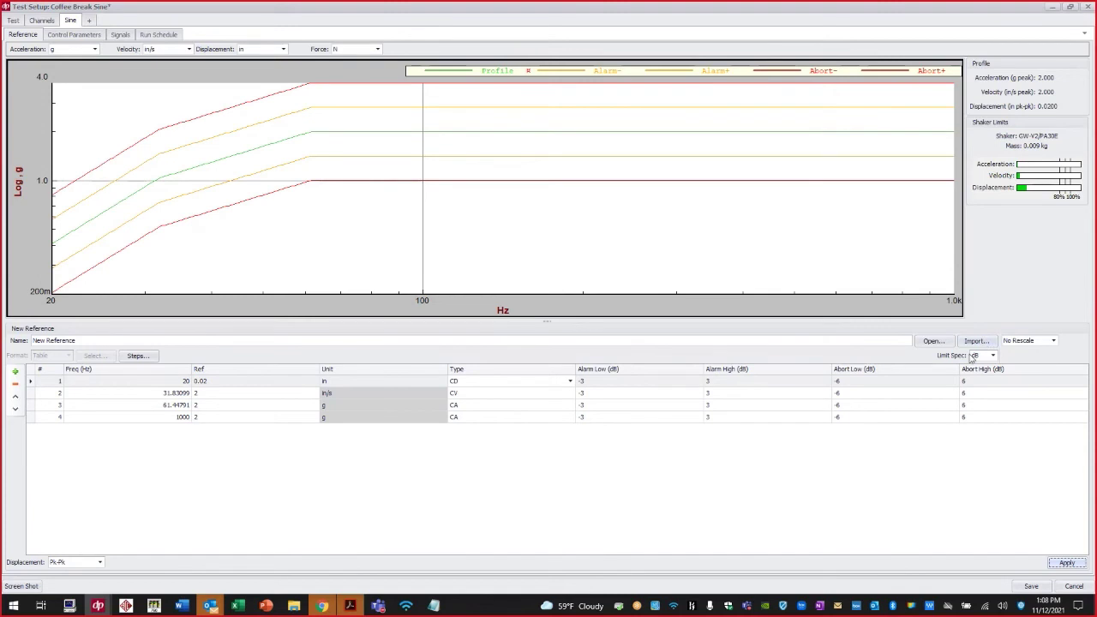
Check the rescale options, keep No Rescale, and view the profile import dialog without choosing a saved run
{"action": "left_click", "coordinate": [1028, 344]}
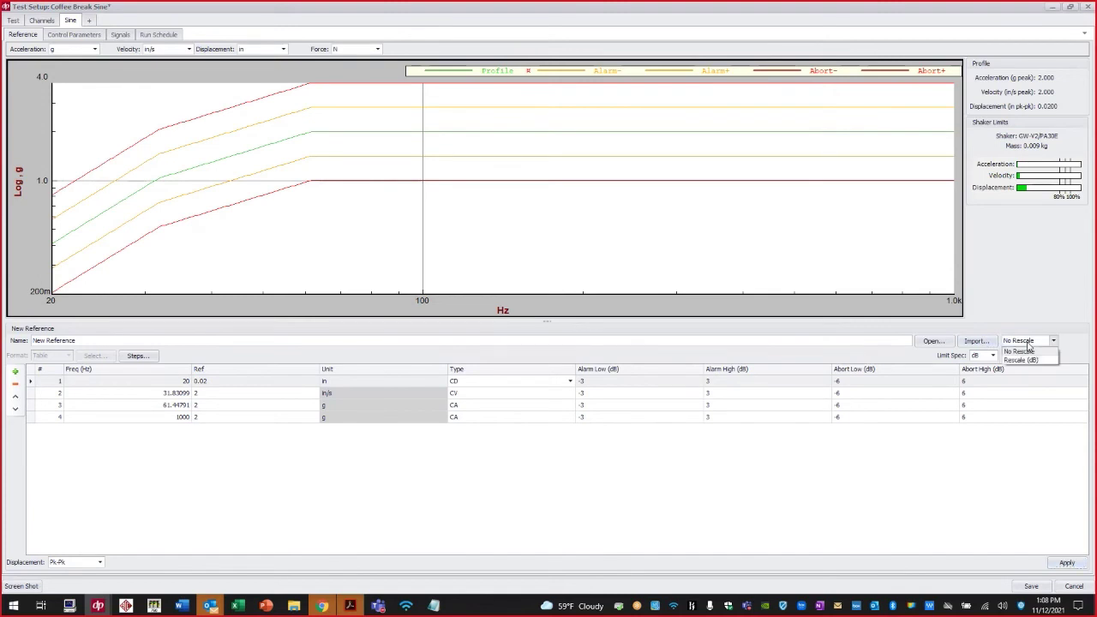
{"action": "left_click", "coordinate": [1022, 351]}
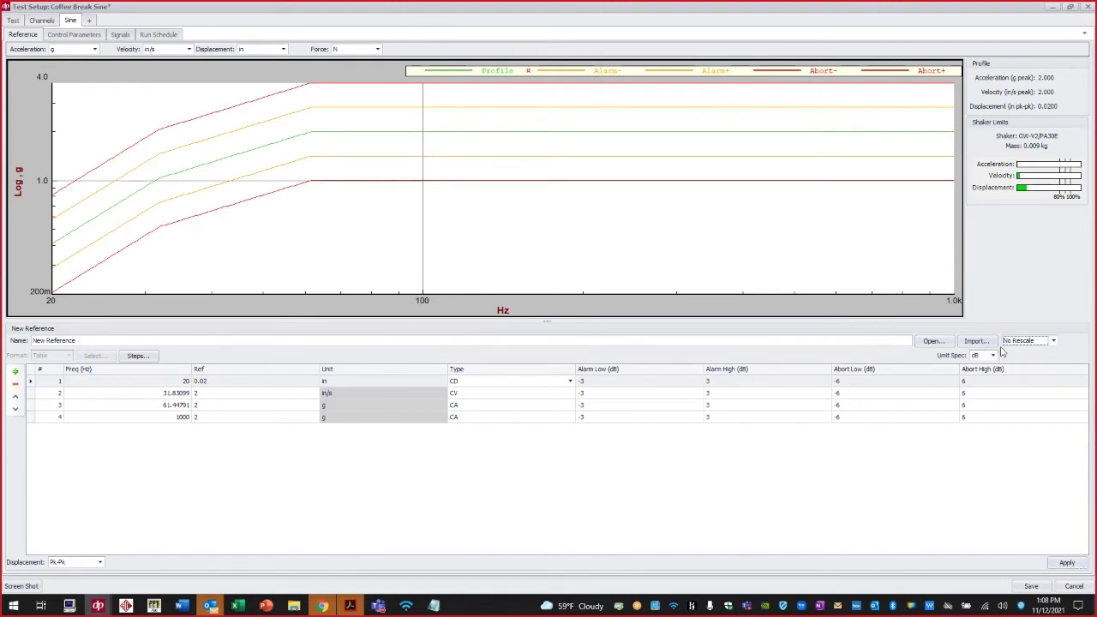
{"action": "left_click", "coordinate": [977, 341]}
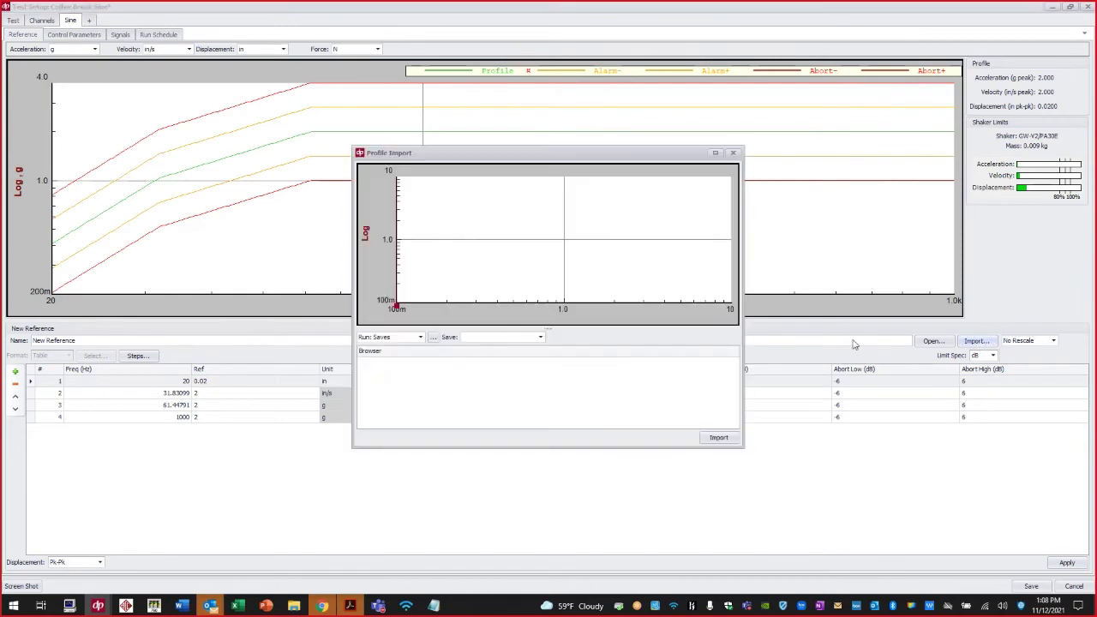
{"action": "left_click", "coordinate": [719, 437]}
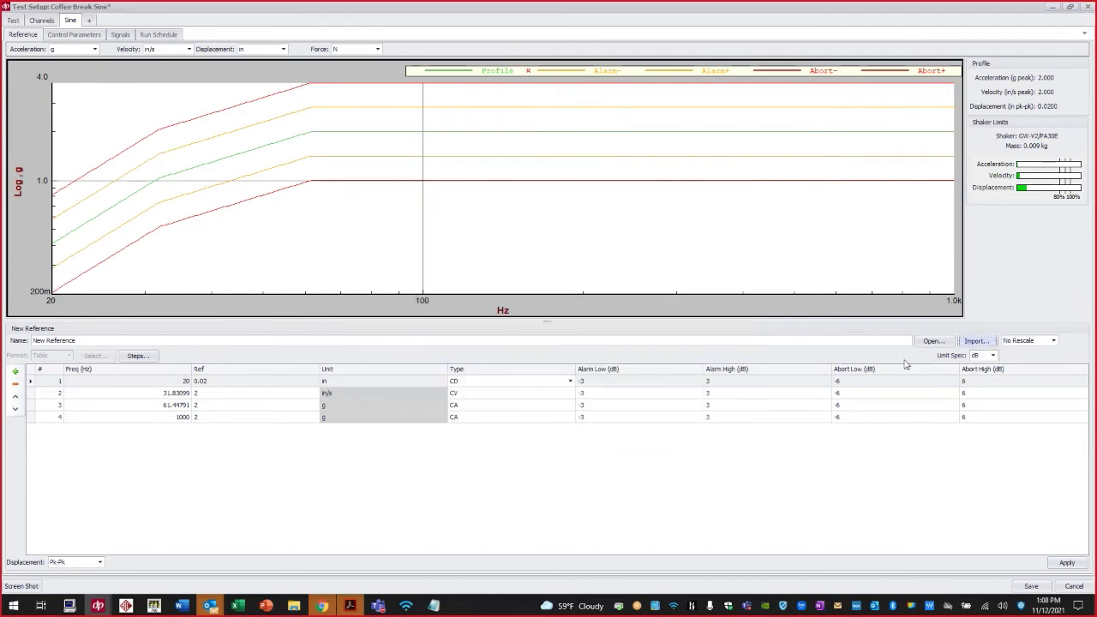
Add a second frequency range to the control parameters at 2 oct/min, and delete that range again
{"action": "left_click", "coordinate": [74, 34]}
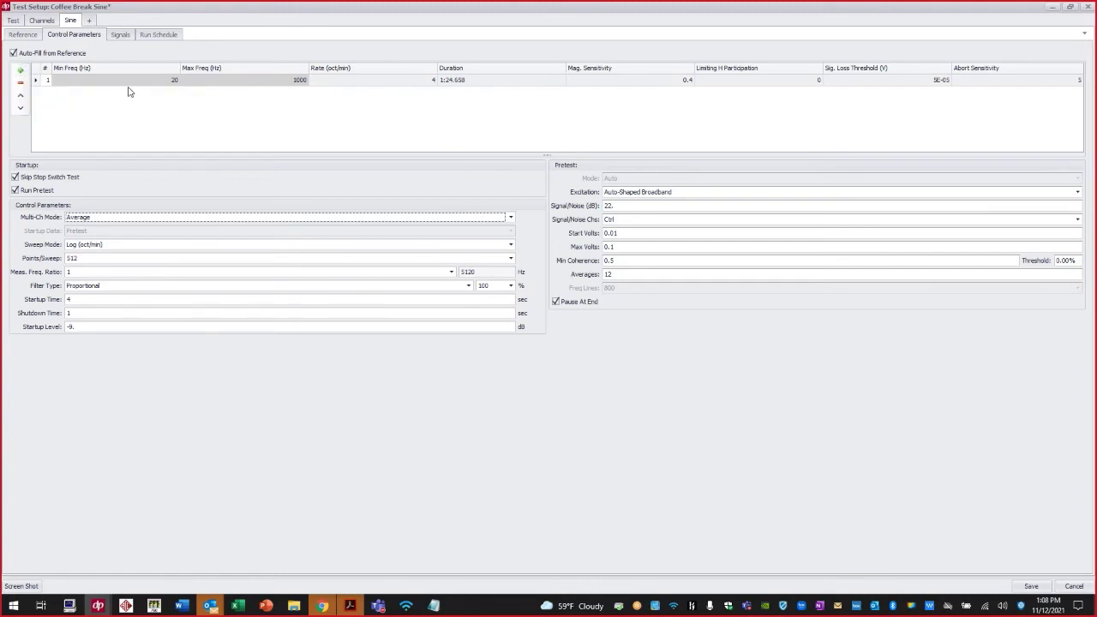
{"action": "left_click", "coordinate": [21, 72]}
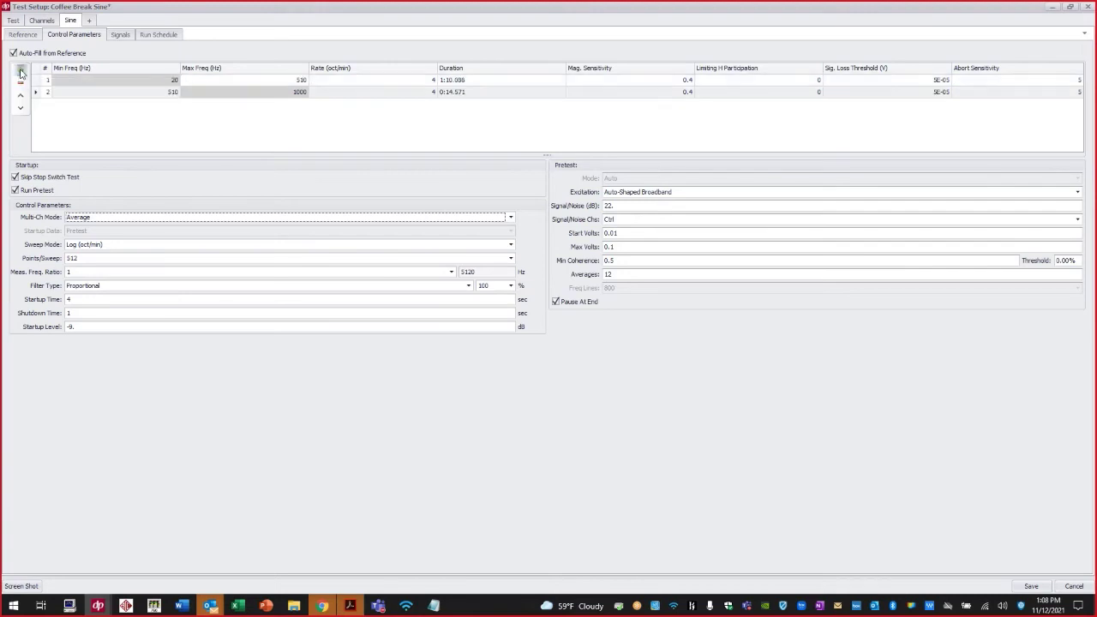
{"action": "left_click", "coordinate": [431, 93]}
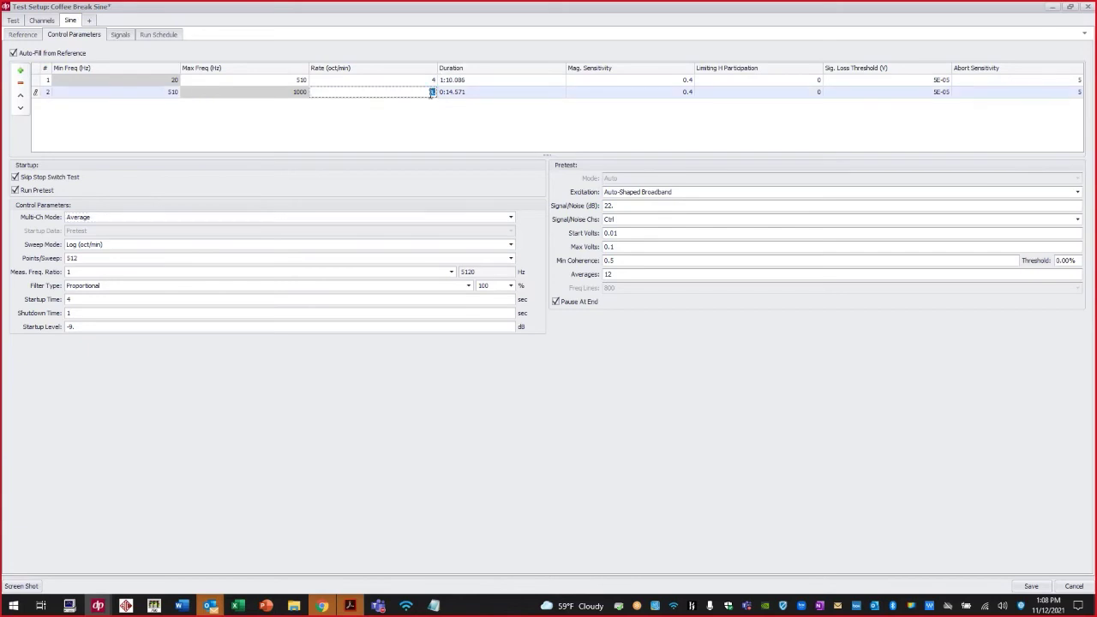
{"action": "type", "text": "2"}
{"action": "left_click", "coordinate": [78, 95]}
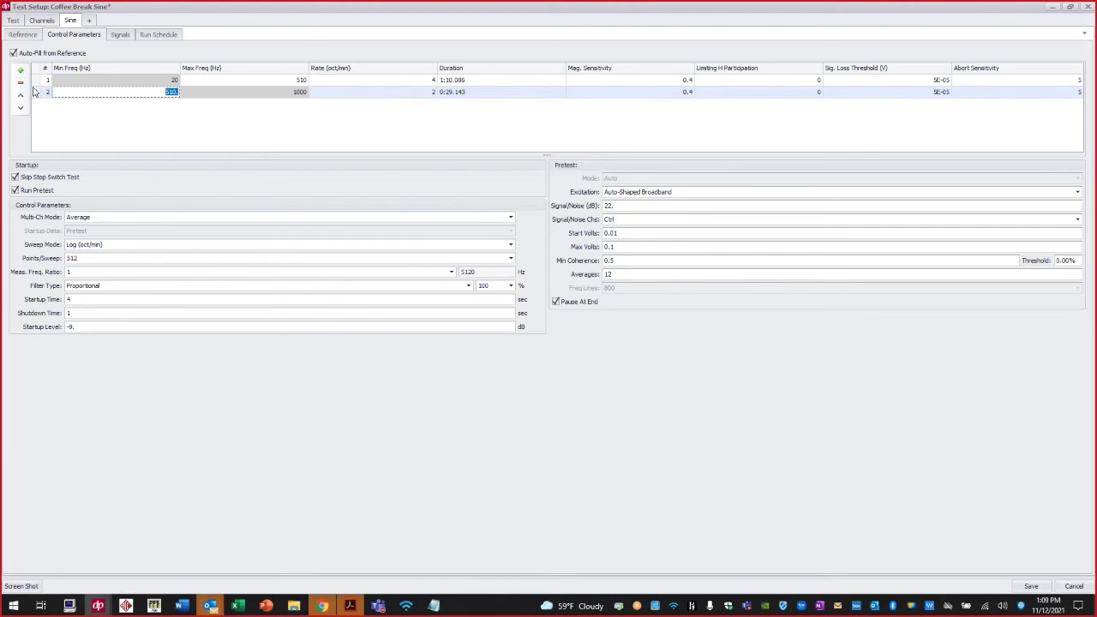
{"action": "left_click", "coordinate": [21, 82]}
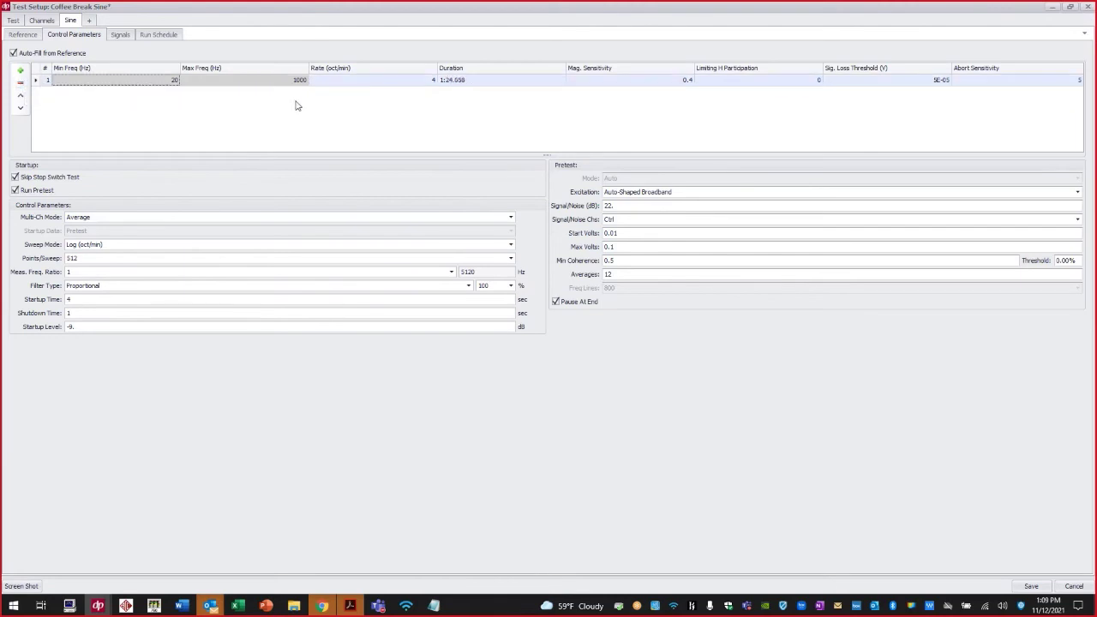
Try a duration of 2 for the sweep range, and set its rate back to 4 oct/min
{"action": "left_click", "coordinate": [445, 84]}
{"action": "left_click", "coordinate": [427, 83]}
{"action": "left_click", "coordinate": [450, 86]}
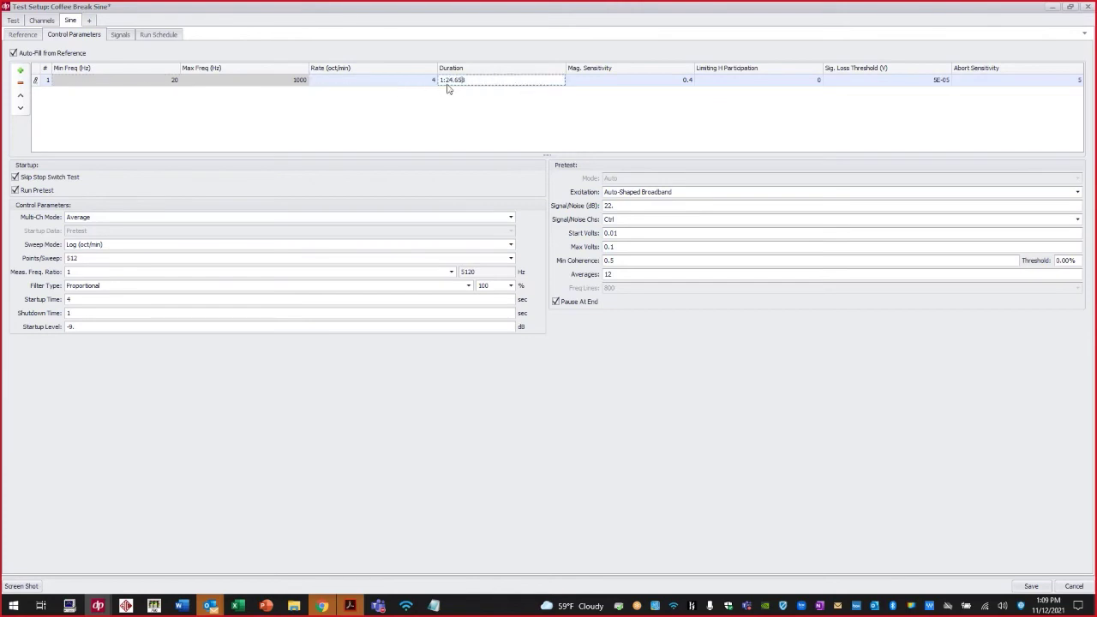
{"action": "left_click", "coordinate": [405, 80]}
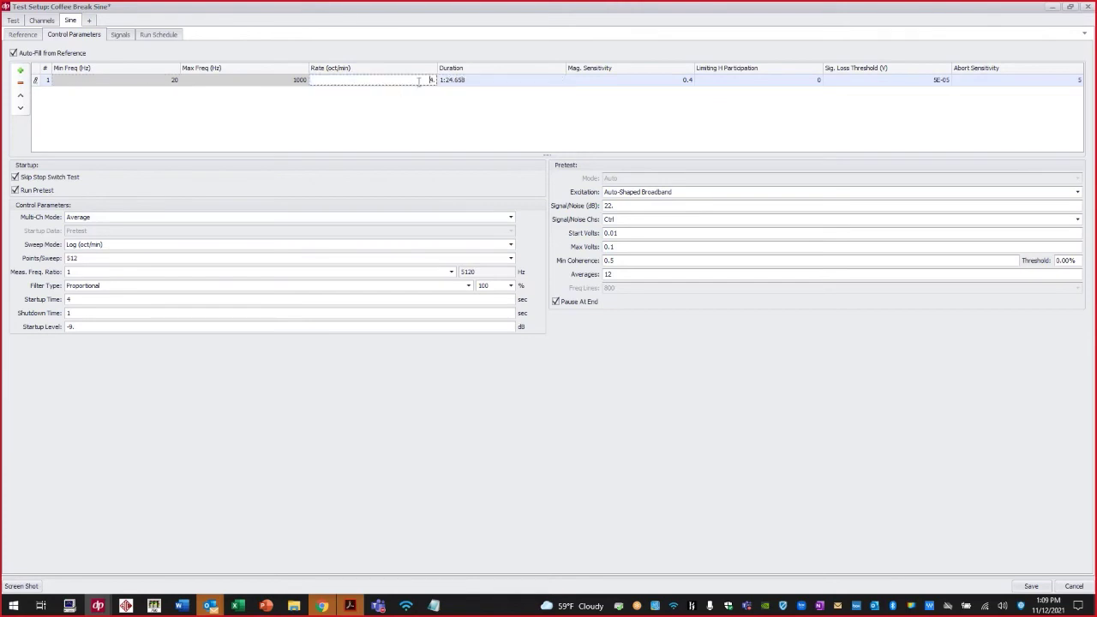
{"action": "left_click", "coordinate": [469, 84]}
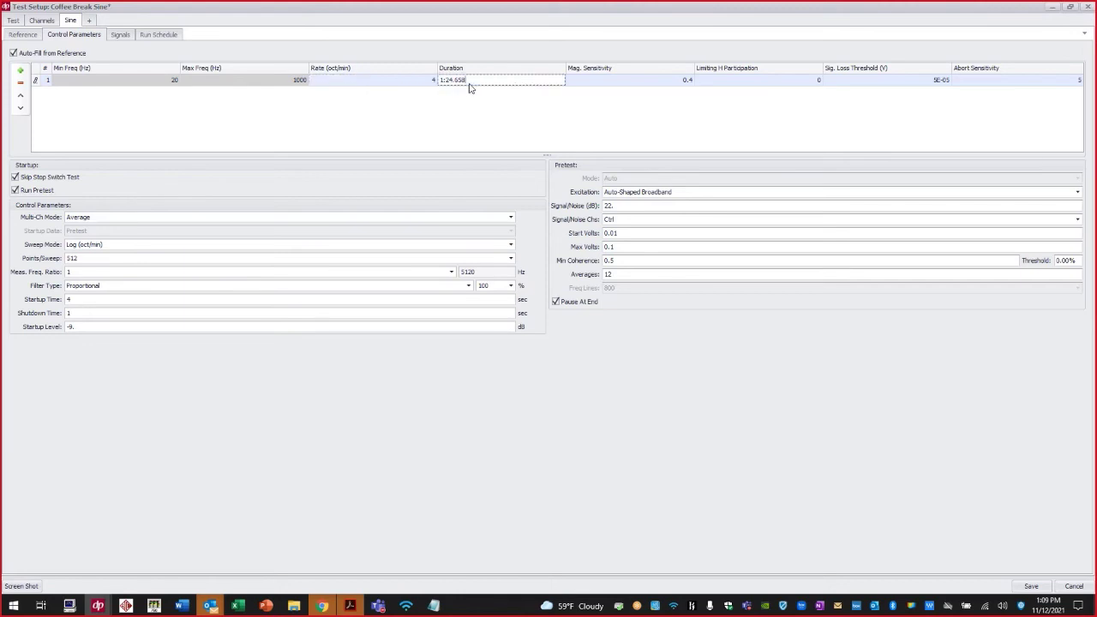
{"action": "double_click", "coordinate": [467, 79]}
{"action": "type", "text": "2"}
{"action": "key", "text": "Return"}
{"action": "double_click", "coordinate": [427, 83]}
{"action": "type", "text": "4"}
{"action": "key", "text": "Return"}
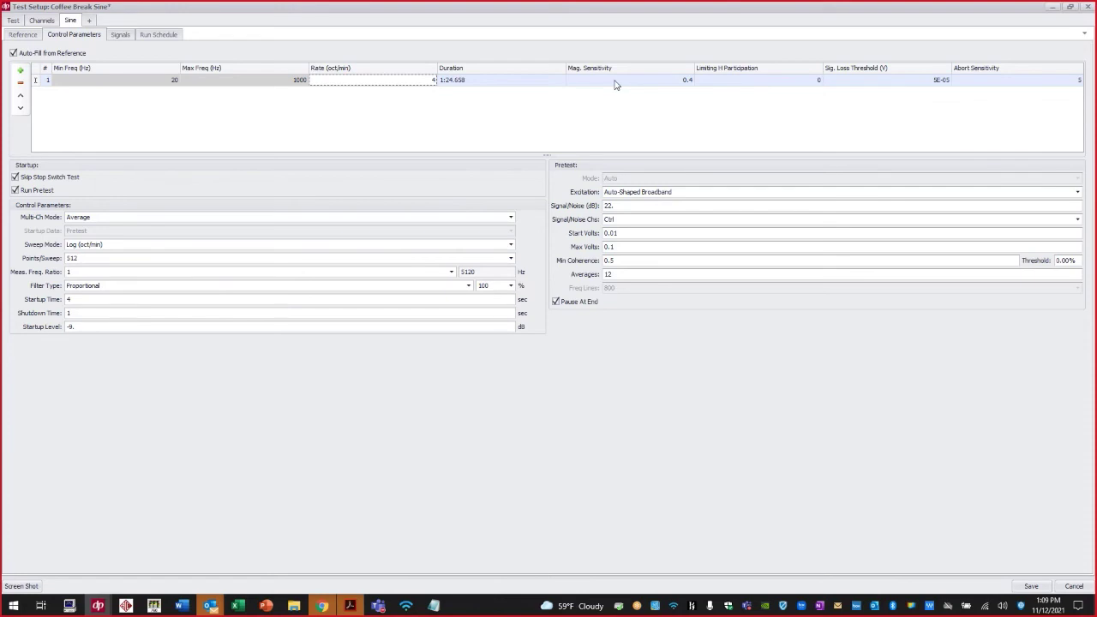
Check the sweep range's magnitude sensitivity, signal loss threshold and abort sensitivity
{"action": "left_click", "coordinate": [681, 82]}
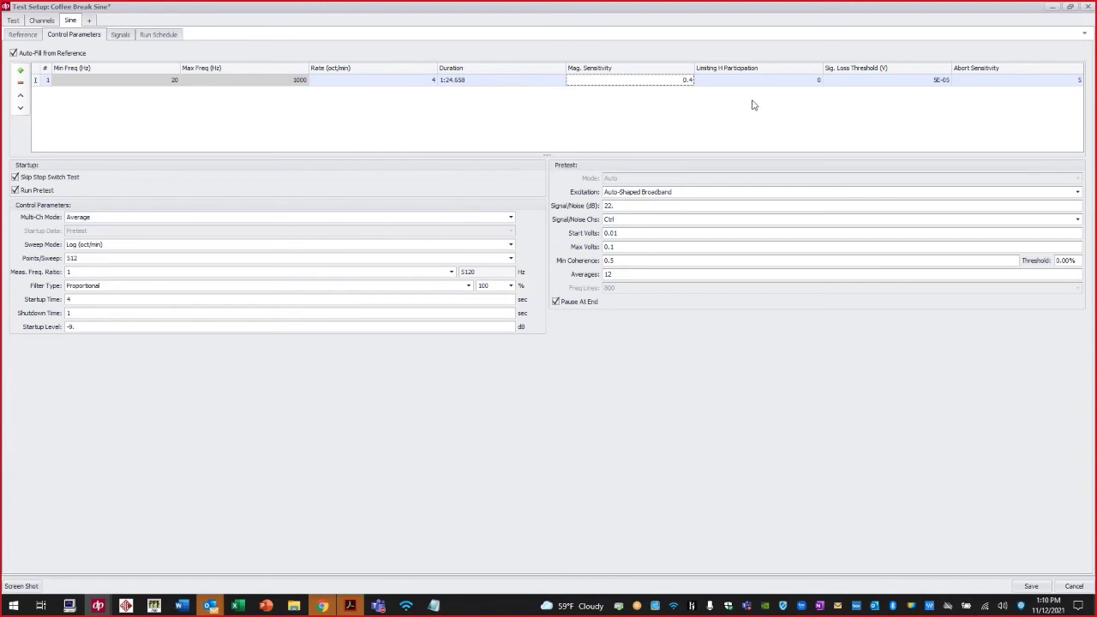
{"action": "left_click", "coordinate": [902, 81]}
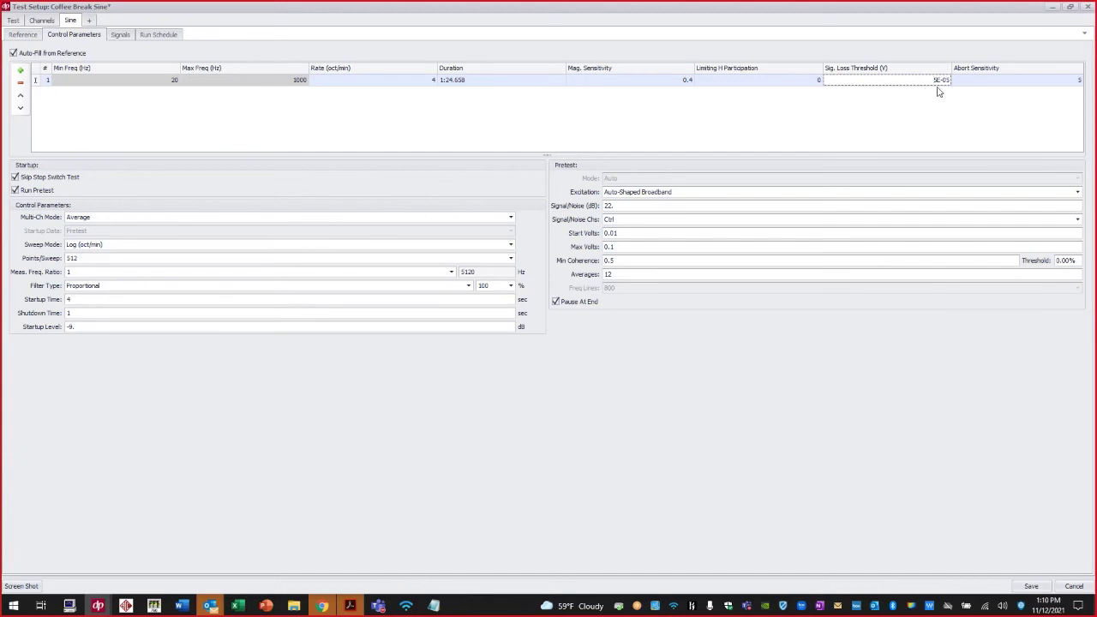
{"action": "left_click", "coordinate": [990, 80]}
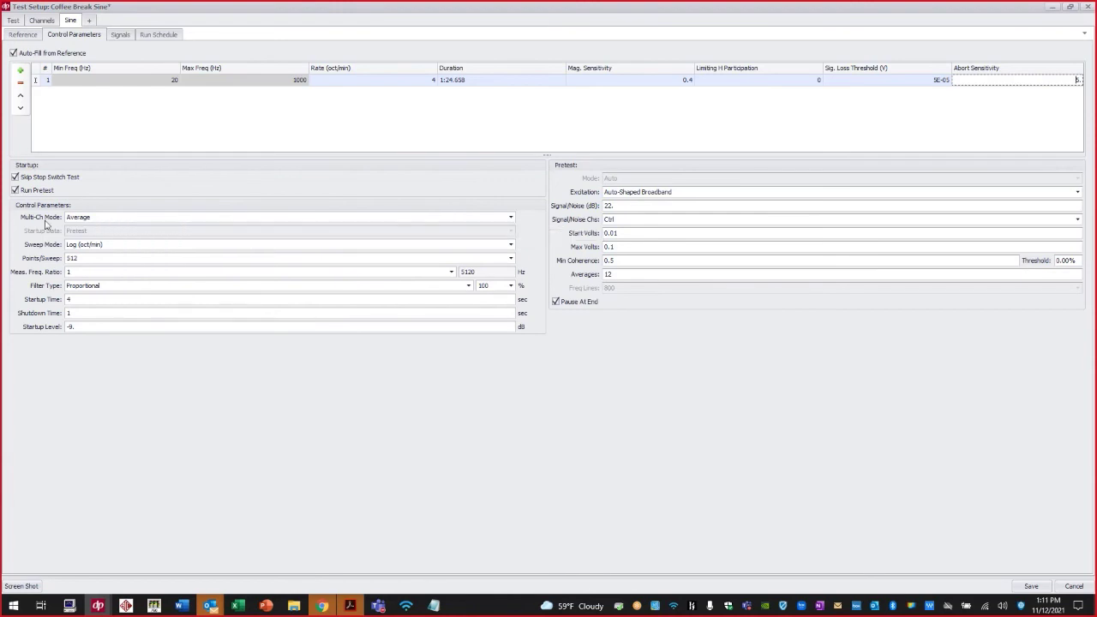
Review the multi-channel and sweep mode options, keeping Average and Log (oct/min)
{"action": "left_click", "coordinate": [97, 218]}
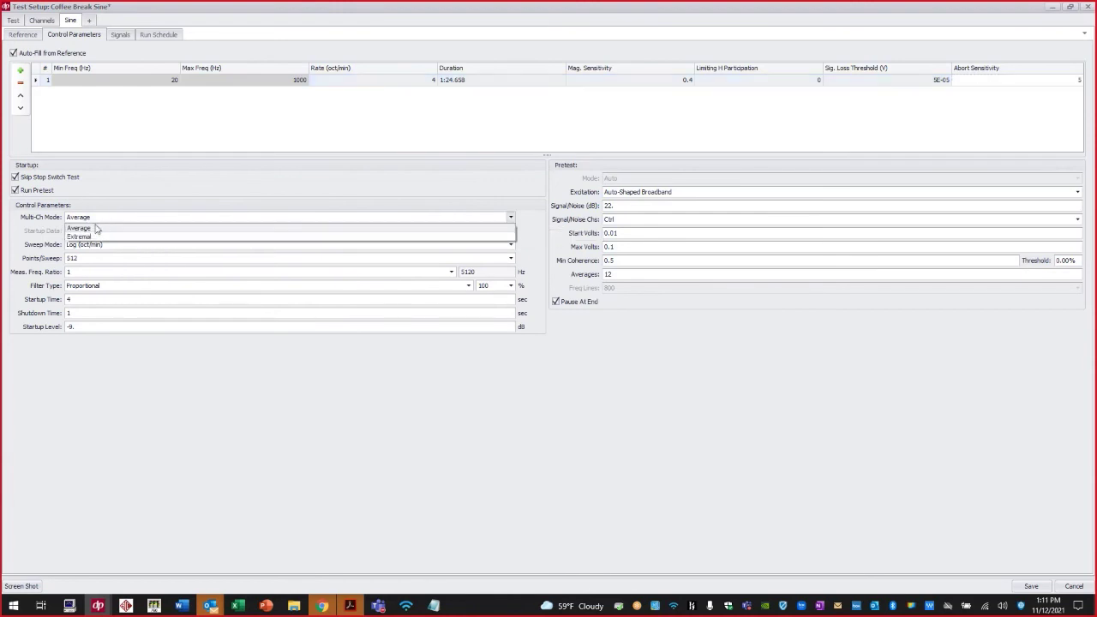
{"action": "left_click", "coordinate": [95, 226]}
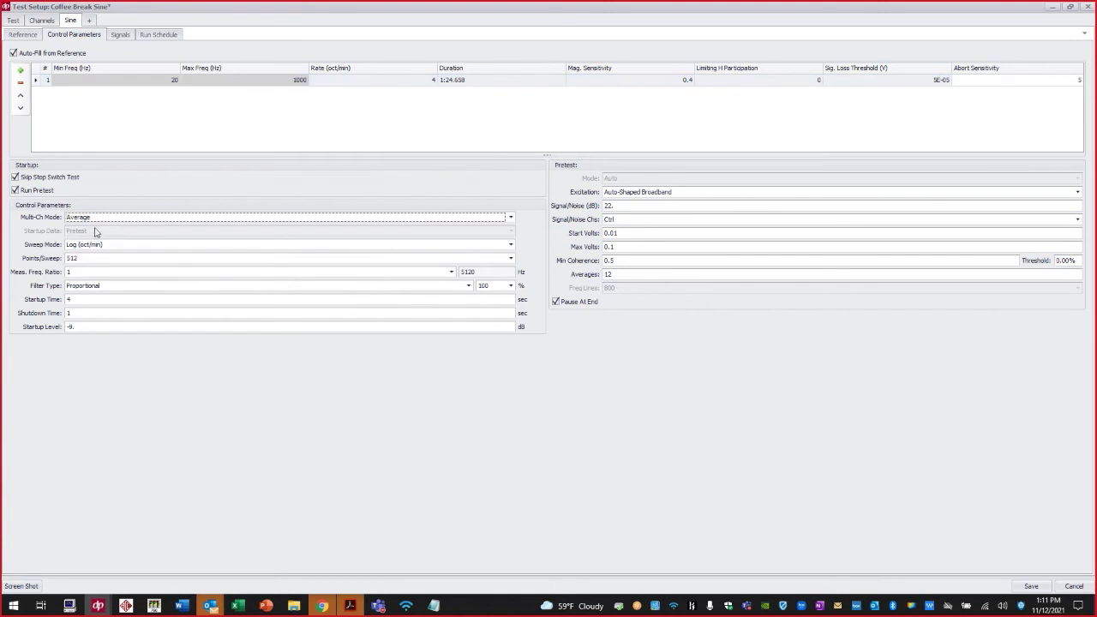
{"action": "left_click", "coordinate": [101, 247]}
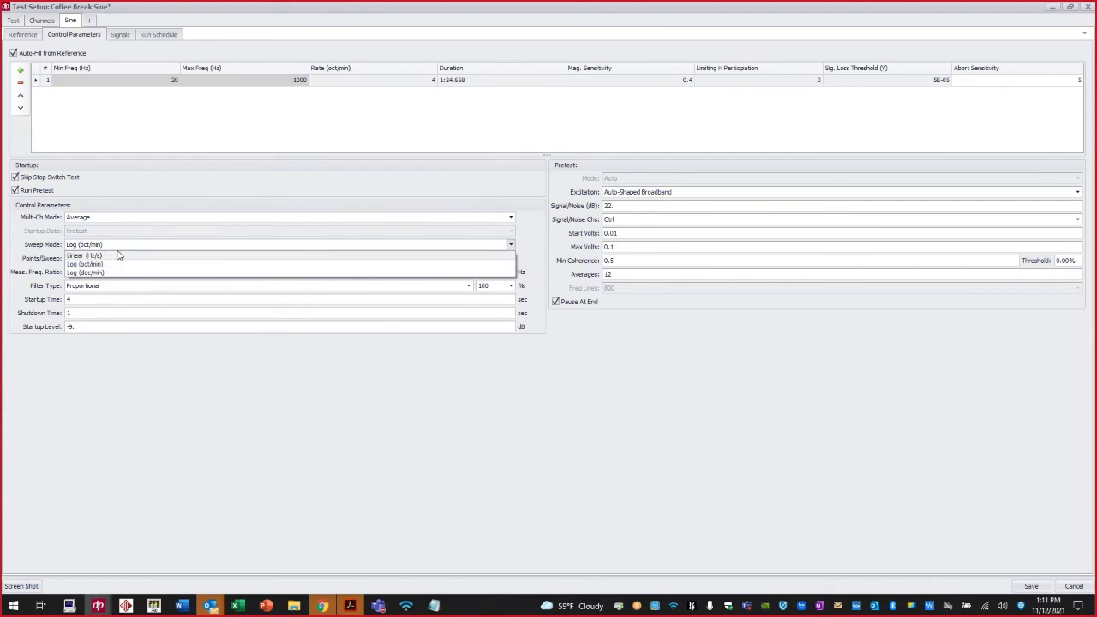
{"action": "left_click", "coordinate": [96, 264]}
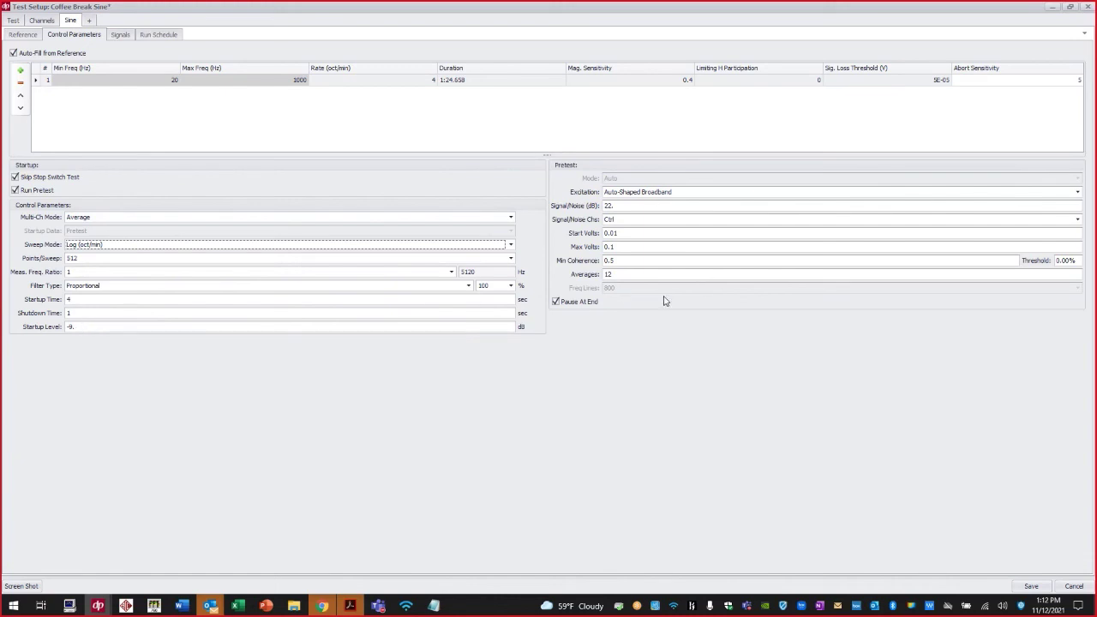
Look over the sine test's signal settings, run schedule and reference profile
{"action": "left_click", "coordinate": [129, 36]}
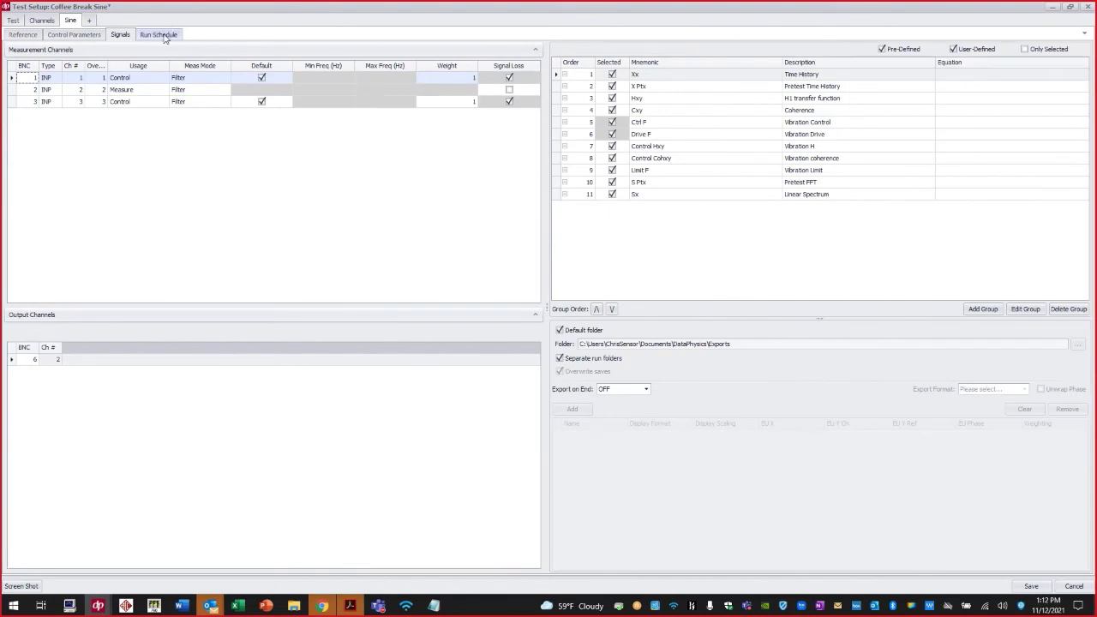
{"action": "left_click", "coordinate": [165, 38]}
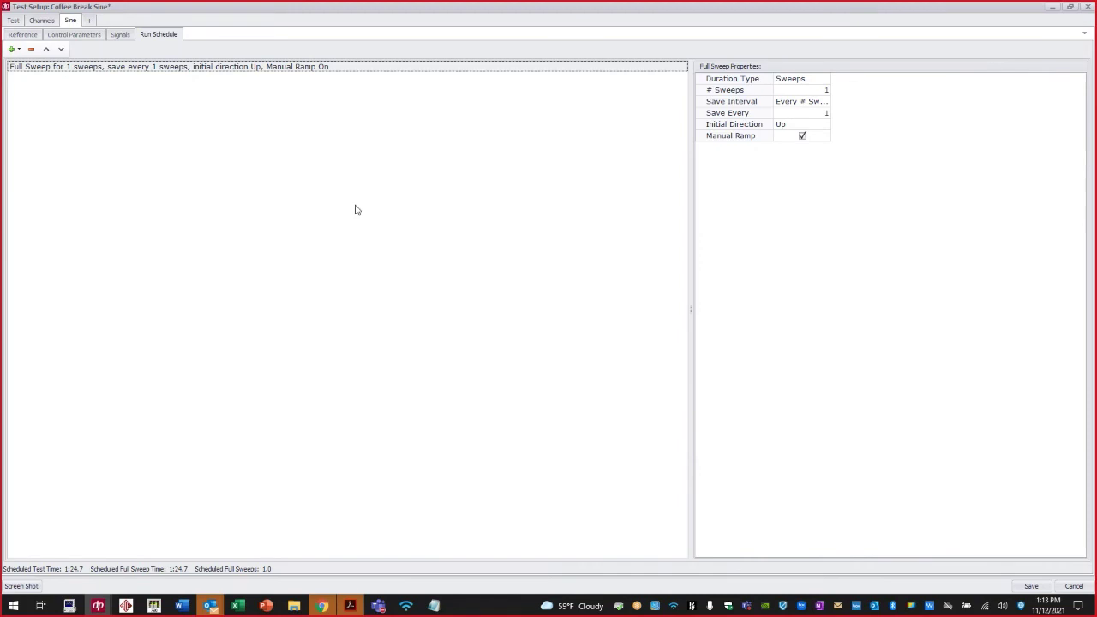
{"action": "left_click", "coordinate": [32, 35]}
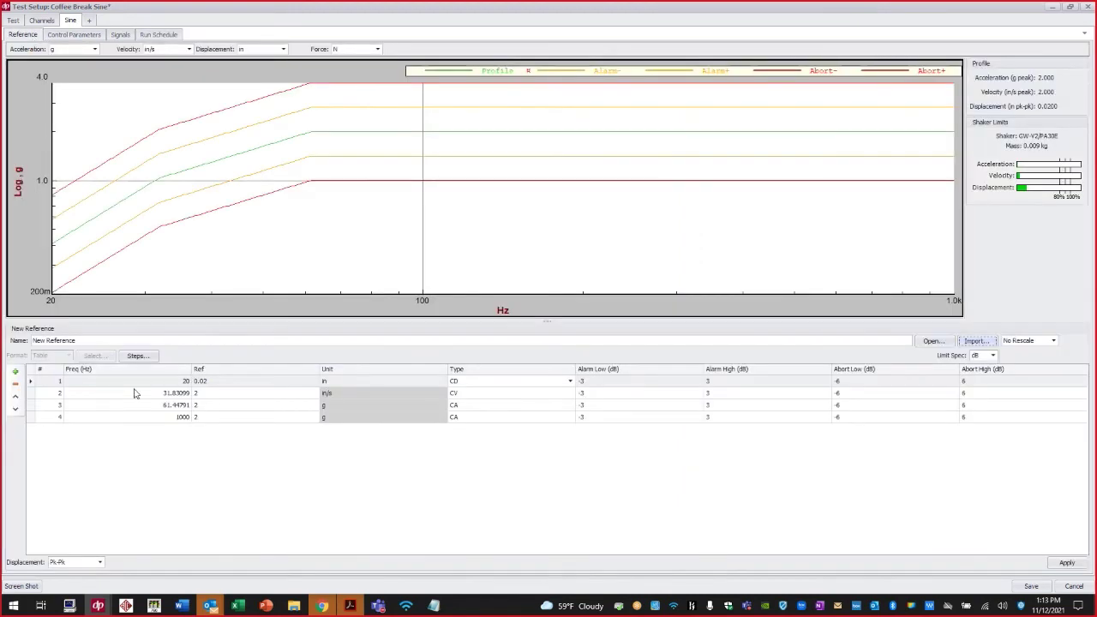
Switch the full sweep's initial direction in the run schedule to Down, and return it to Up
{"action": "left_click", "coordinate": [144, 36]}
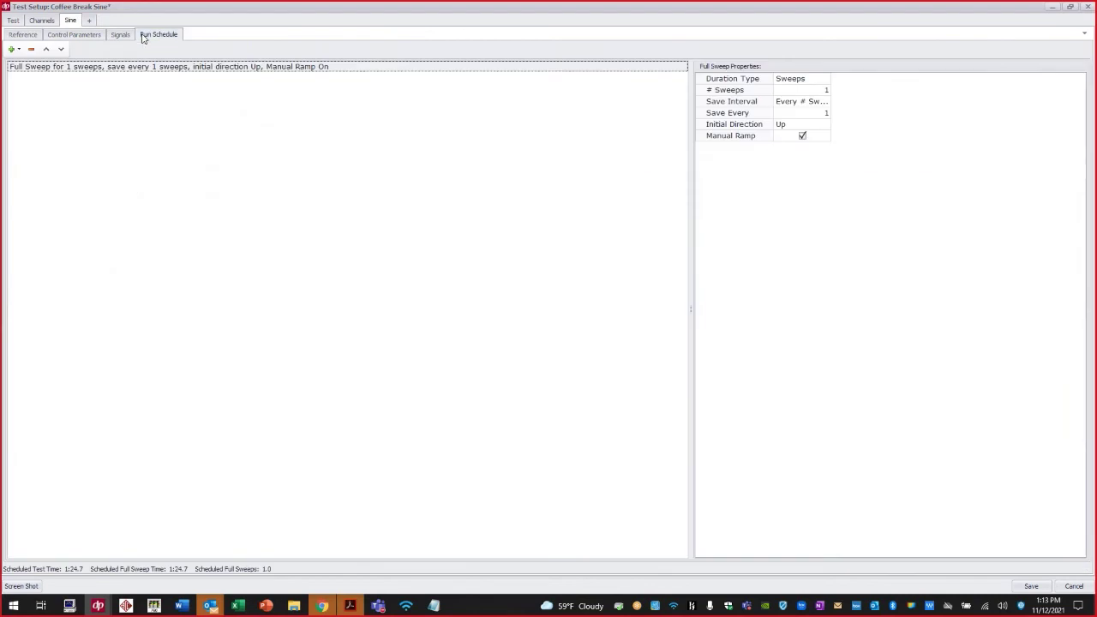
{"action": "left_click", "coordinate": [786, 127]}
{"action": "left_click", "coordinate": [786, 126]}
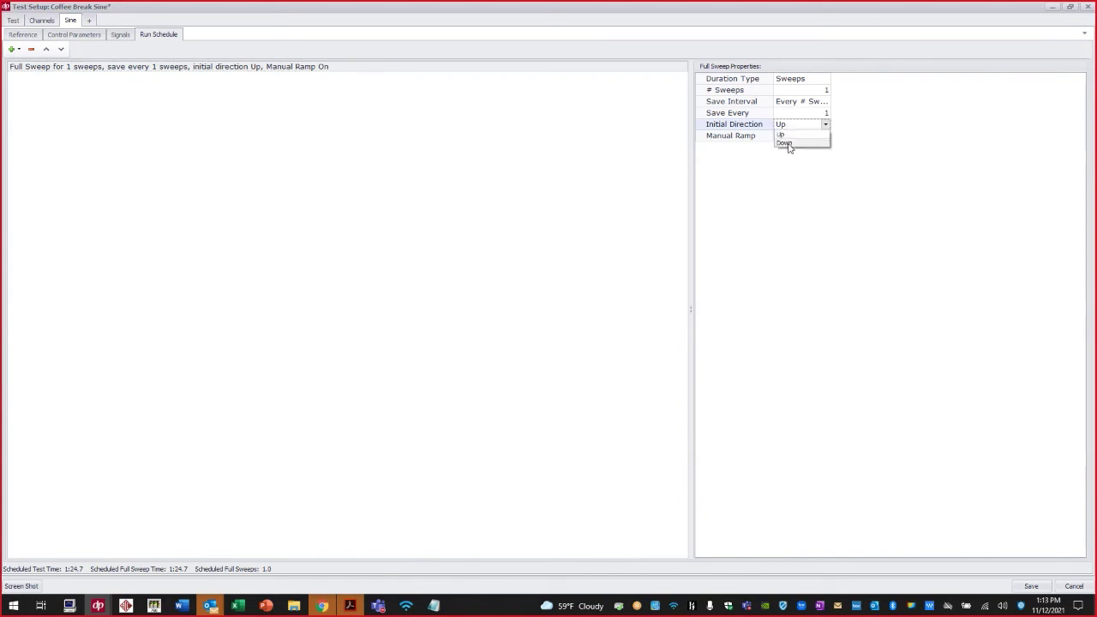
{"action": "left_click", "coordinate": [787, 143]}
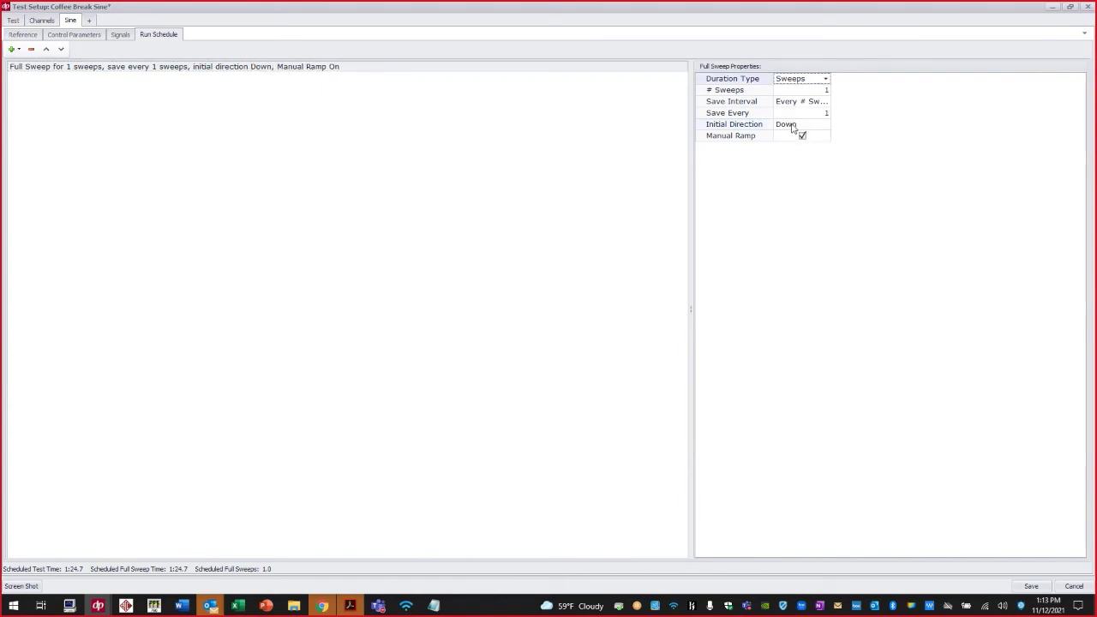
{"action": "left_click", "coordinate": [793, 127]}
{"action": "left_click", "coordinate": [795, 128]}
{"action": "left_click", "coordinate": [788, 141]}
{"action": "key", "text": "Up"}
Add a Sweep, a Dwell and a Dwell Series entry to the run schedule
{"action": "left_click", "coordinate": [18, 49]}
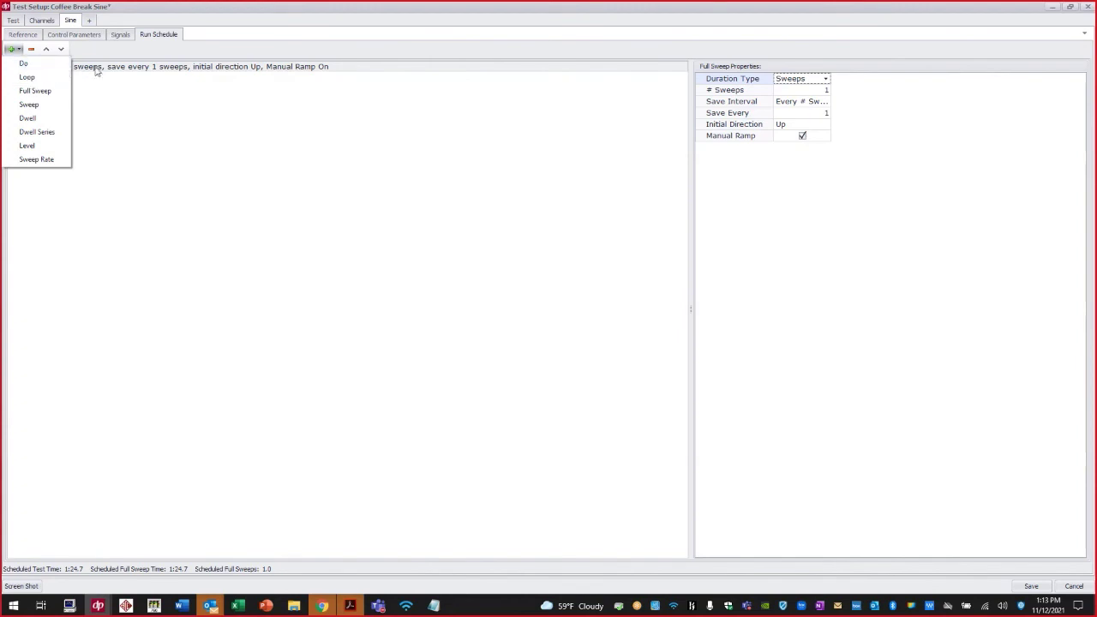
{"action": "left_click", "coordinate": [43, 105]}
{"action": "left_click", "coordinate": [22, 53]}
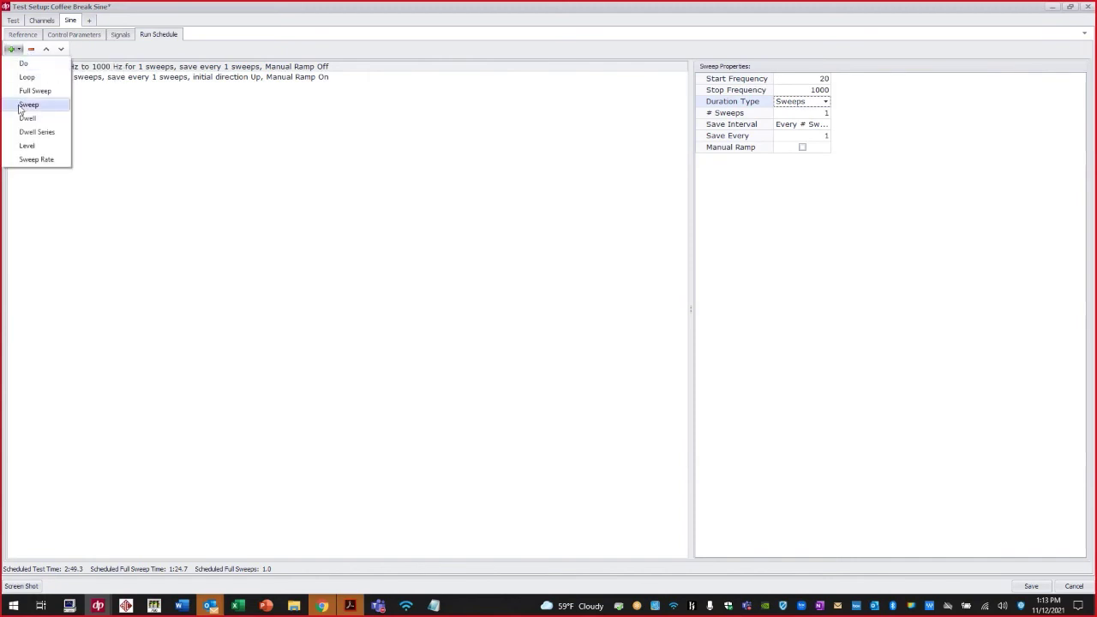
{"action": "left_click", "coordinate": [28, 117]}
{"action": "left_click", "coordinate": [15, 52]}
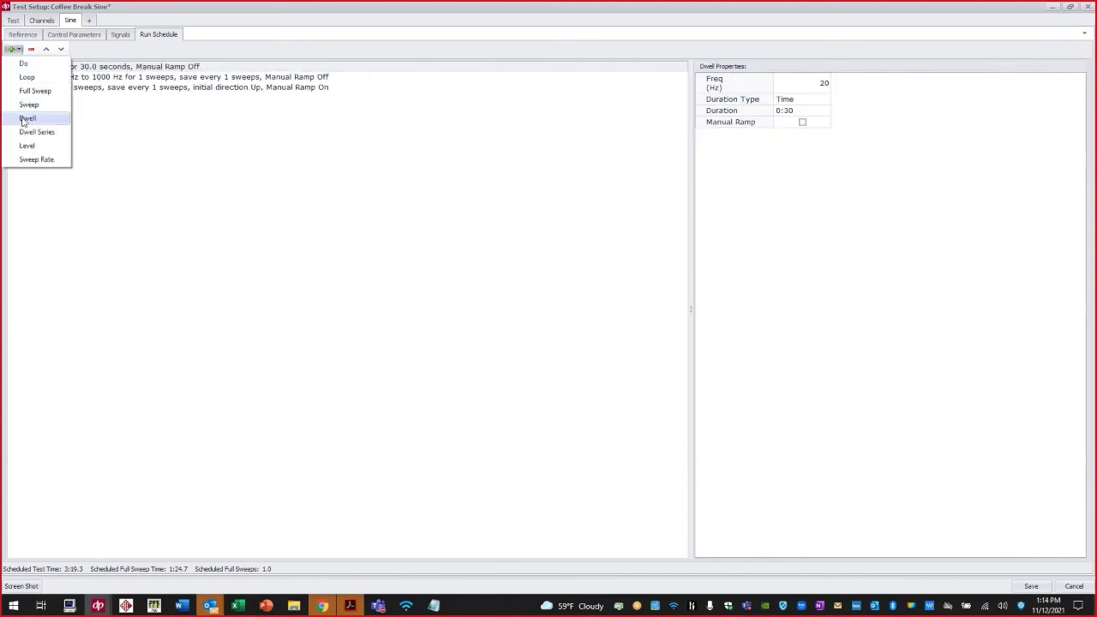
{"action": "left_click", "coordinate": [29, 134]}
{"action": "left_click", "coordinate": [20, 54]}
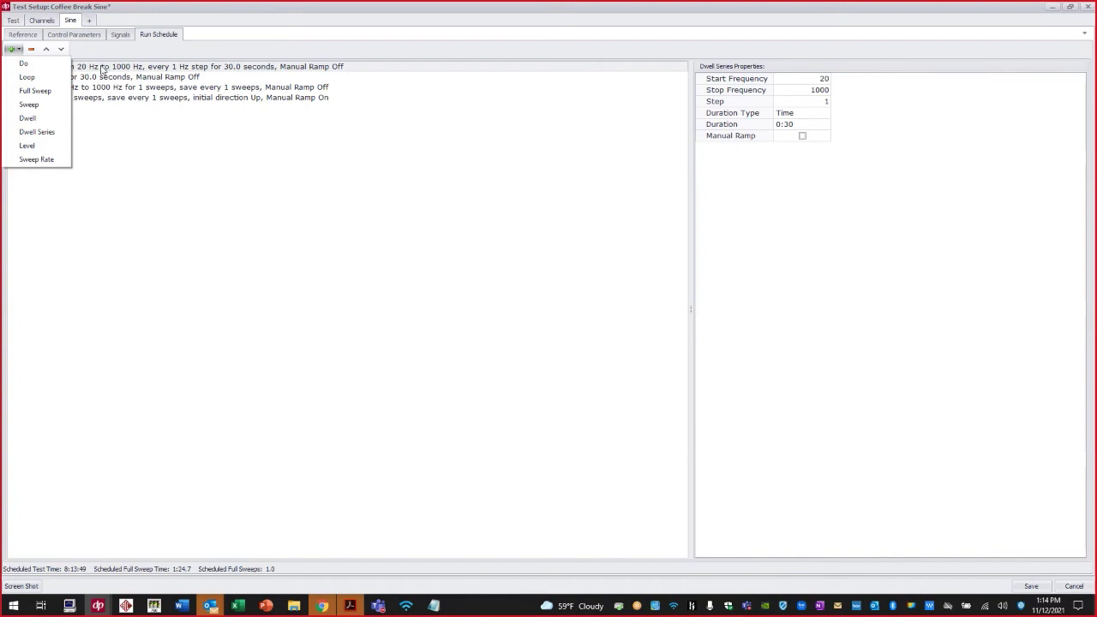
{"action": "left_click", "coordinate": [124, 117]}
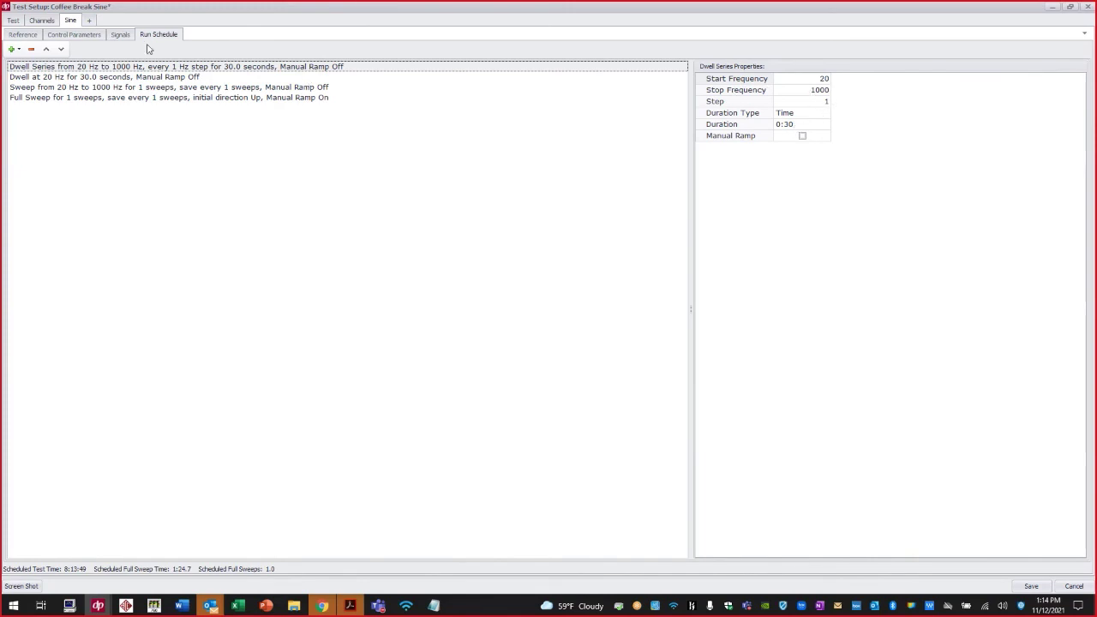
Set the schedule's Sweep entry to start at 500 Hz and stop at 600 Hz
{"action": "left_click", "coordinate": [73, 79]}
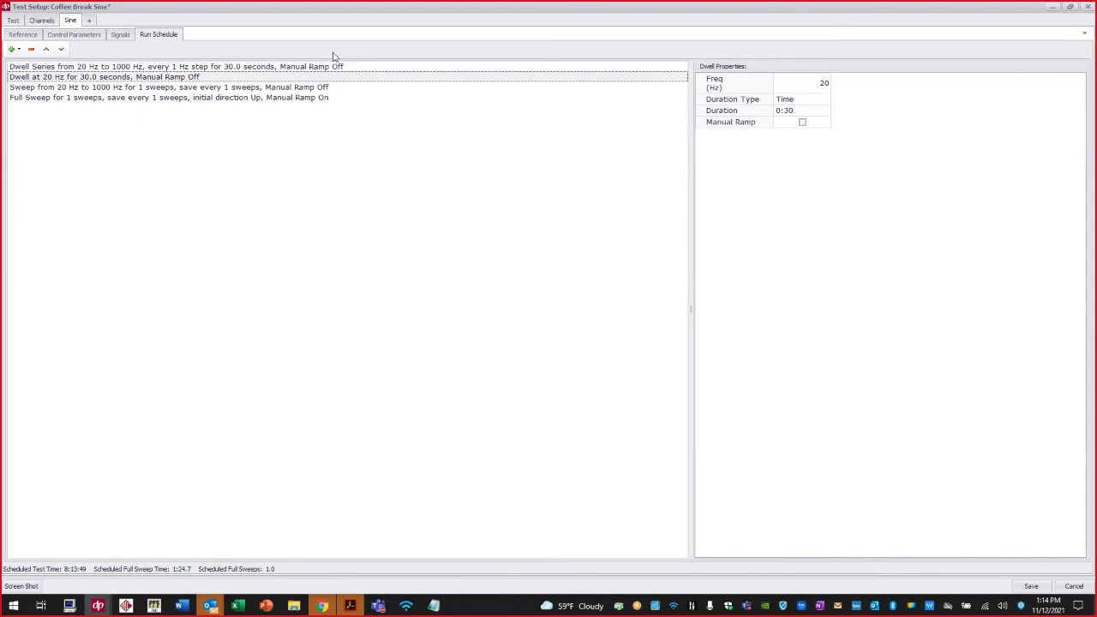
{"action": "left_click", "coordinate": [32, 89]}
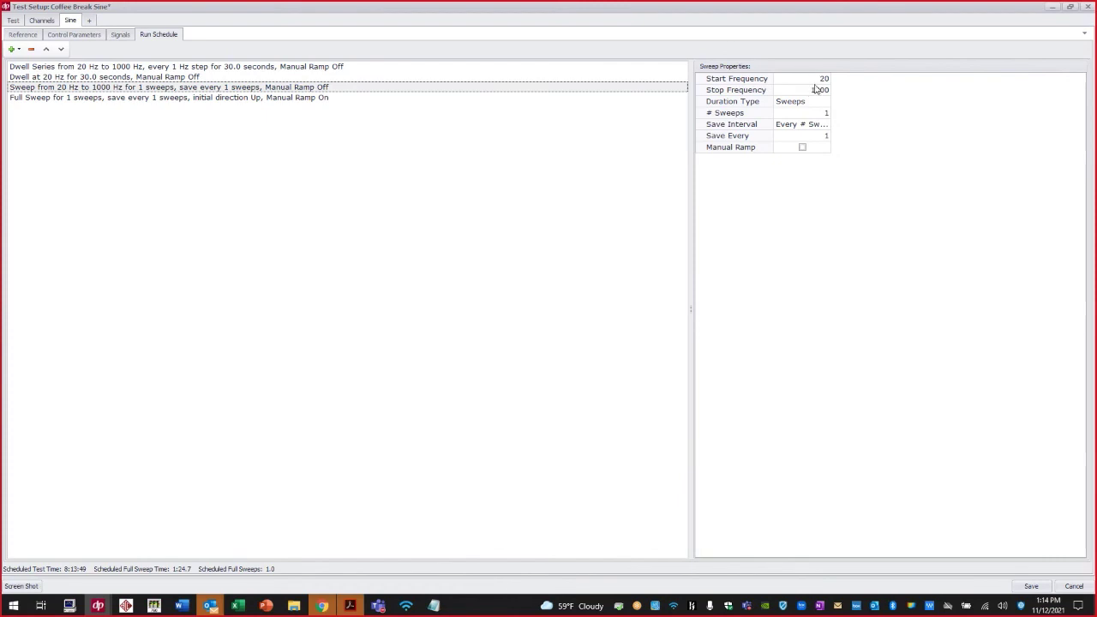
{"action": "left_click", "coordinate": [817, 79]}
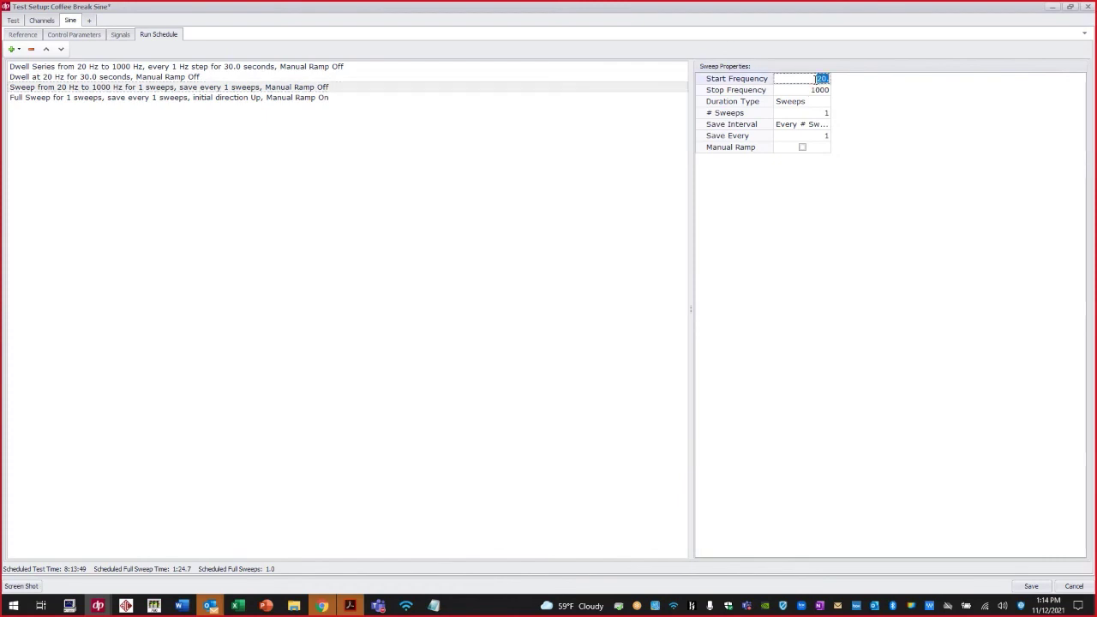
{"action": "type", "text": "500"}
{"action": "left_click", "coordinate": [817, 90]}
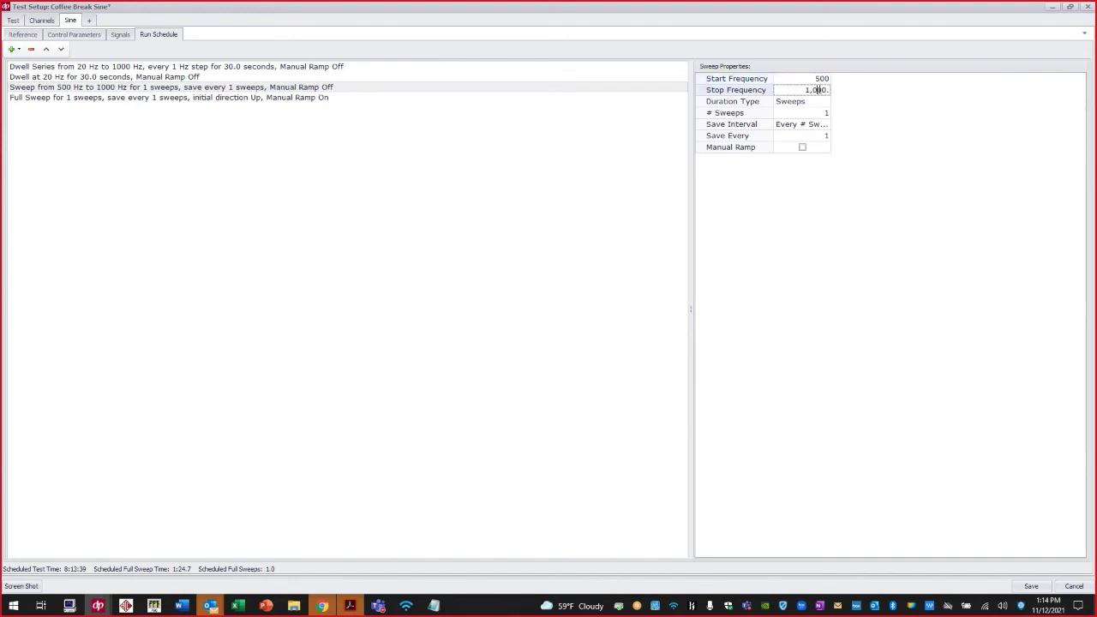
{"action": "double_click", "coordinate": [820, 90]}
{"action": "type", "text": "6"}
{"action": "left_click", "coordinate": [819, 78]}
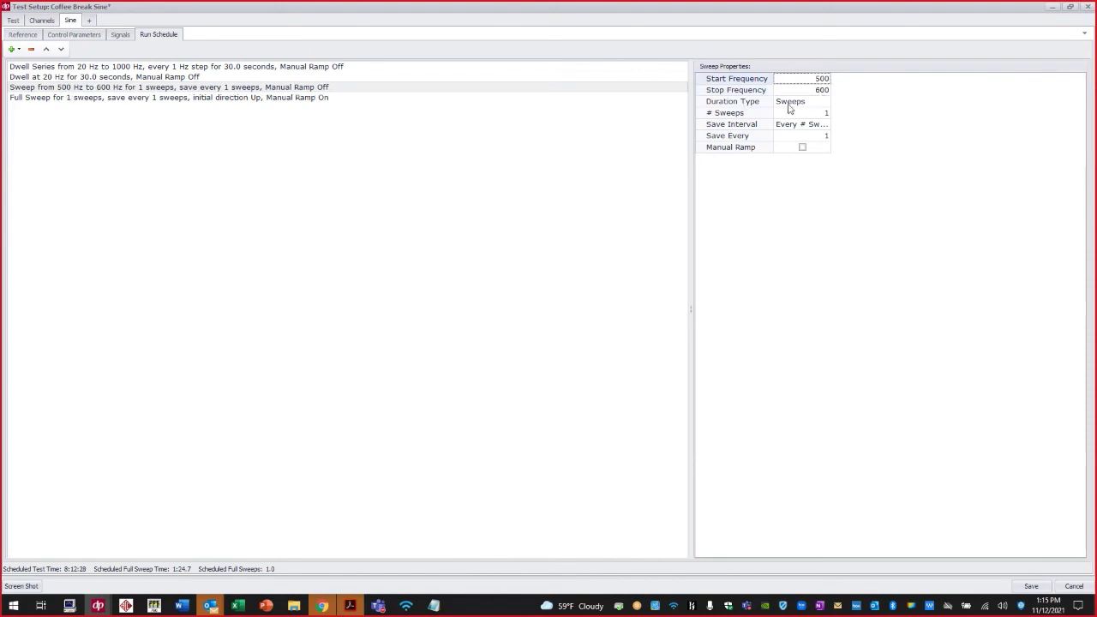
Delete the Dwell Series, Dwell and Sweep entries from the run schedule, keeping only the Full Sweep
{"action": "left_click", "coordinate": [32, 67]}
{"action": "left_click", "coordinate": [31, 50]}
{"action": "left_click", "coordinate": [31, 50]}
{"action": "left_click", "coordinate": [31, 50]}
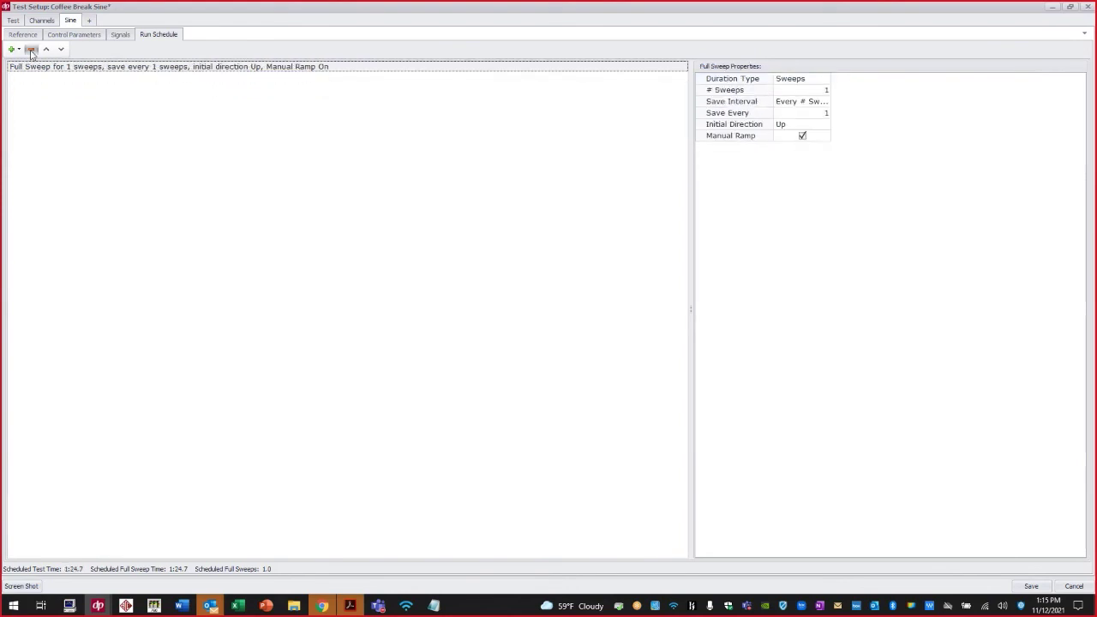
Cancel out of the Coffee Break Sine test setup and return to the run view
{"action": "left_click", "coordinate": [1076, 588]}
{"action": "left_click", "coordinate": [563, 331]}
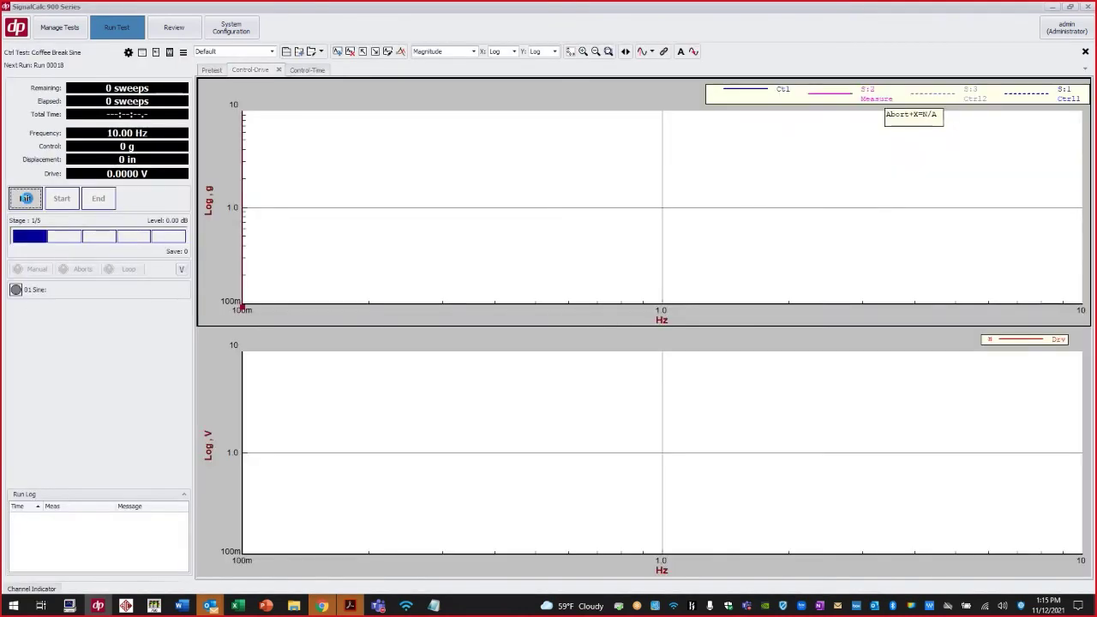
Initialize Run 00018 with its default run notes, run the pretest, and start the test from the pretest report
{"action": "left_click", "coordinate": [26, 198]}
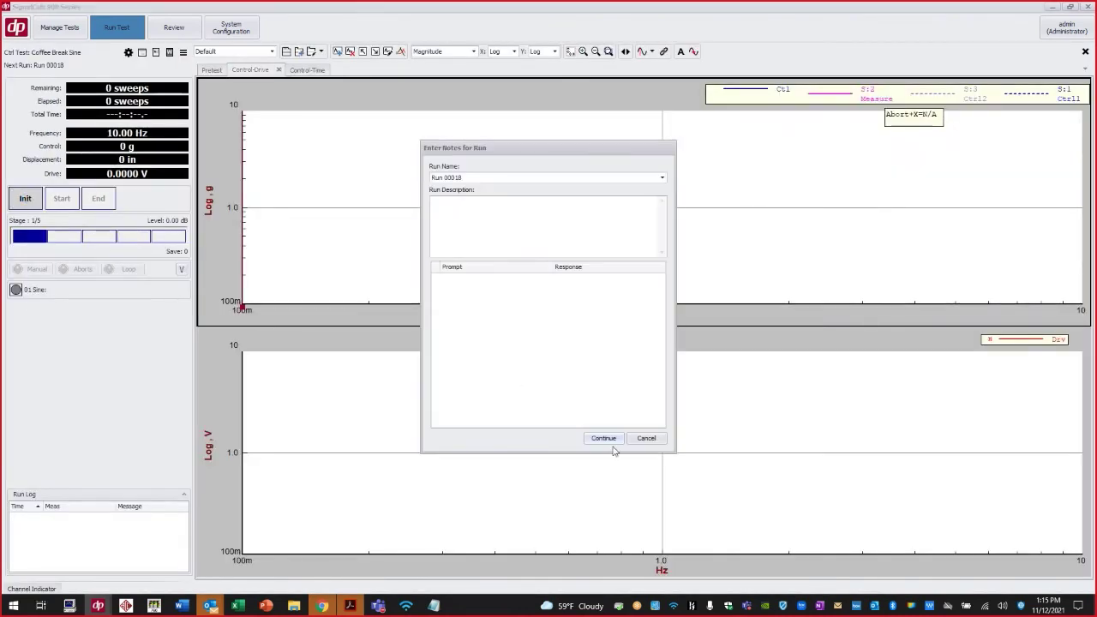
{"action": "left_click", "coordinate": [612, 441]}
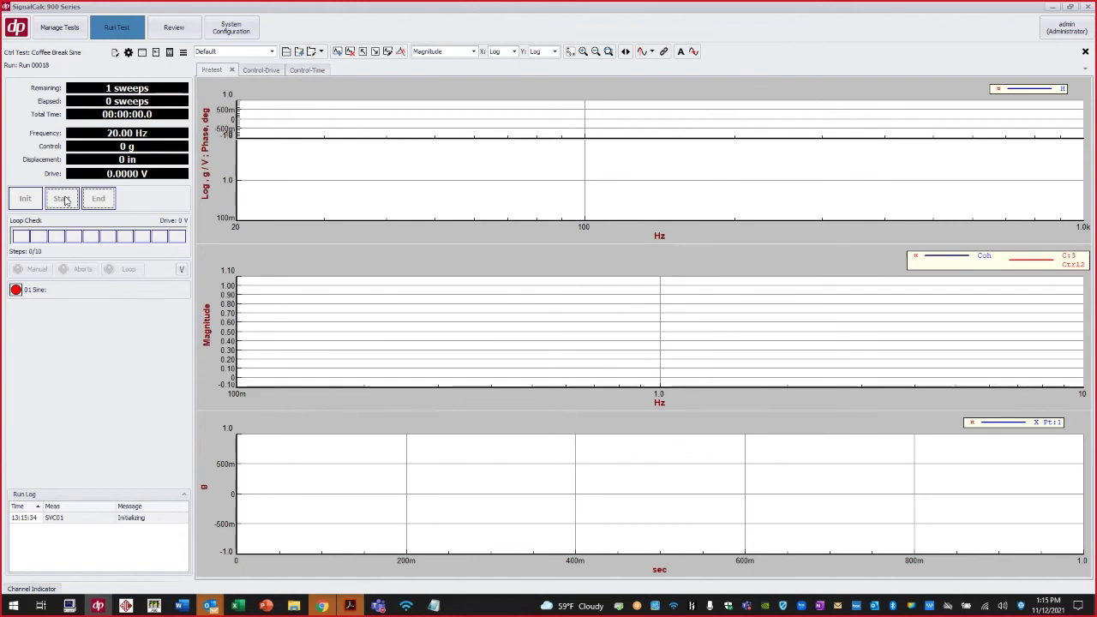
{"action": "left_click", "coordinate": [65, 199]}
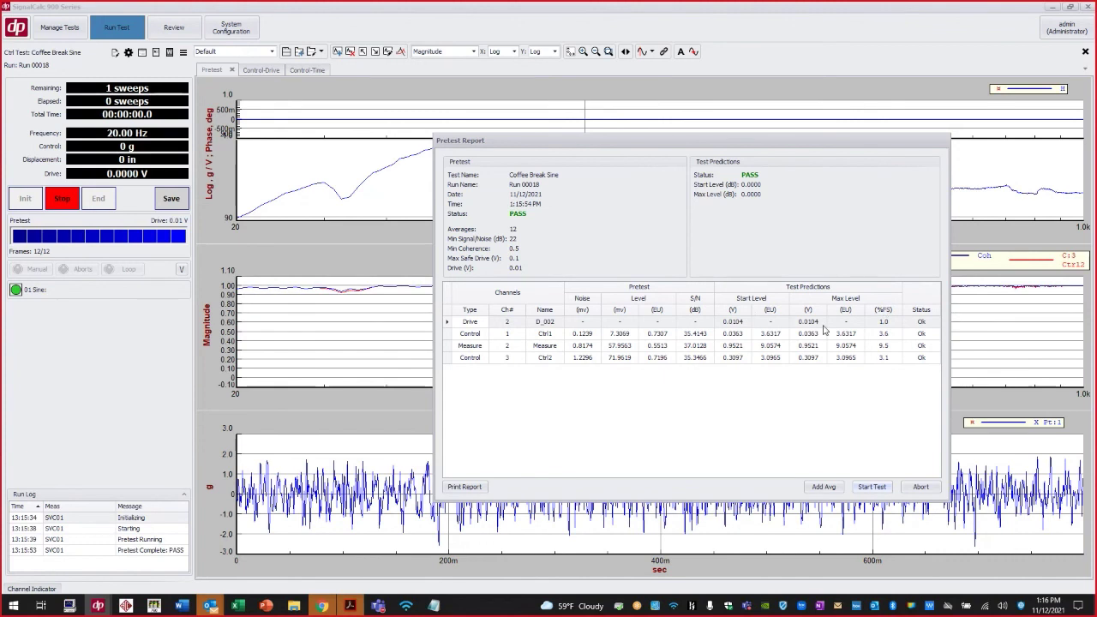
{"action": "left_click", "coordinate": [872, 487]}
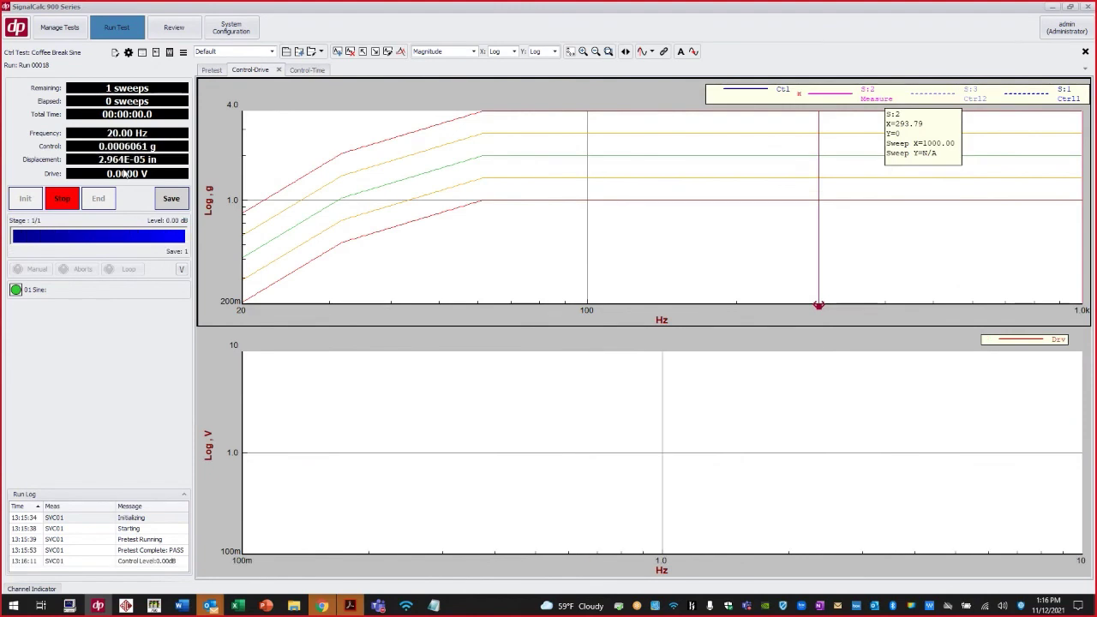
Expand the manual controls of the running test and set the control level to -3 dB
{"action": "left_click", "coordinate": [181, 269]}
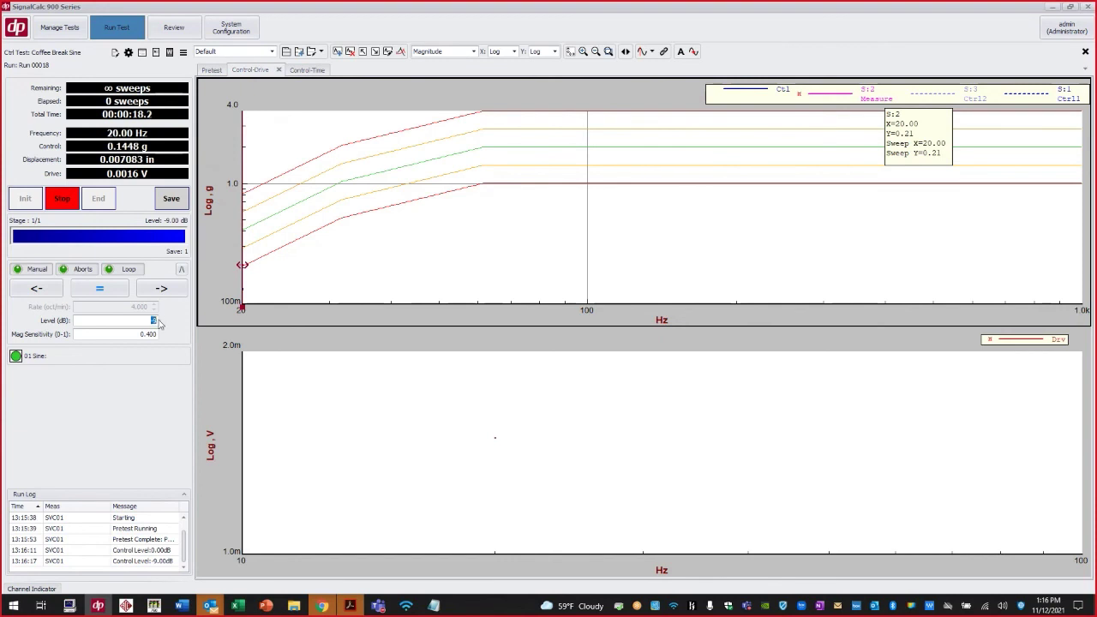
{"action": "type", "text": "-"}
{"action": "key", "text": "Return"}
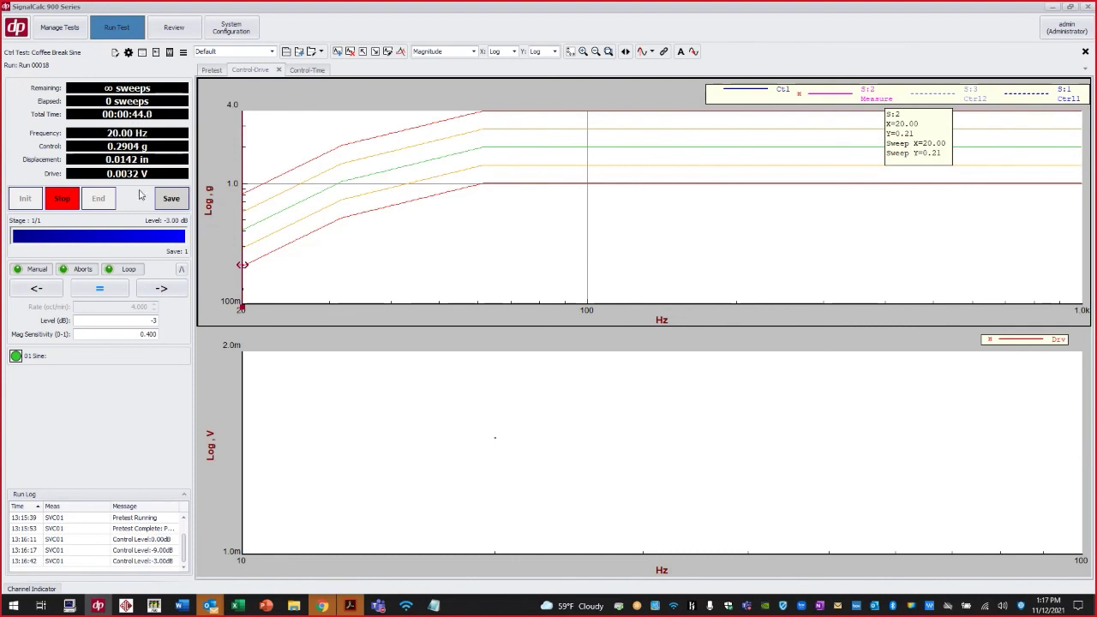
Raise the control level to 0 dB and switch off manual mode so that the scheduled sweep starts
{"action": "double_click", "coordinate": [151, 320]}
{"action": "type", "text": "0"}
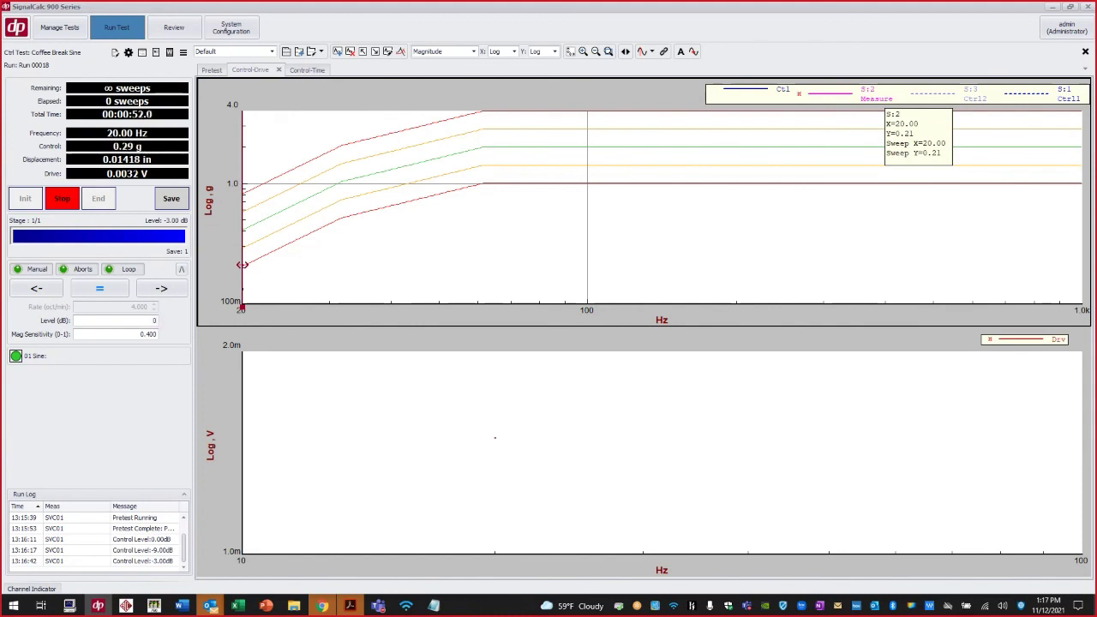
{"action": "key", "text": "Return"}
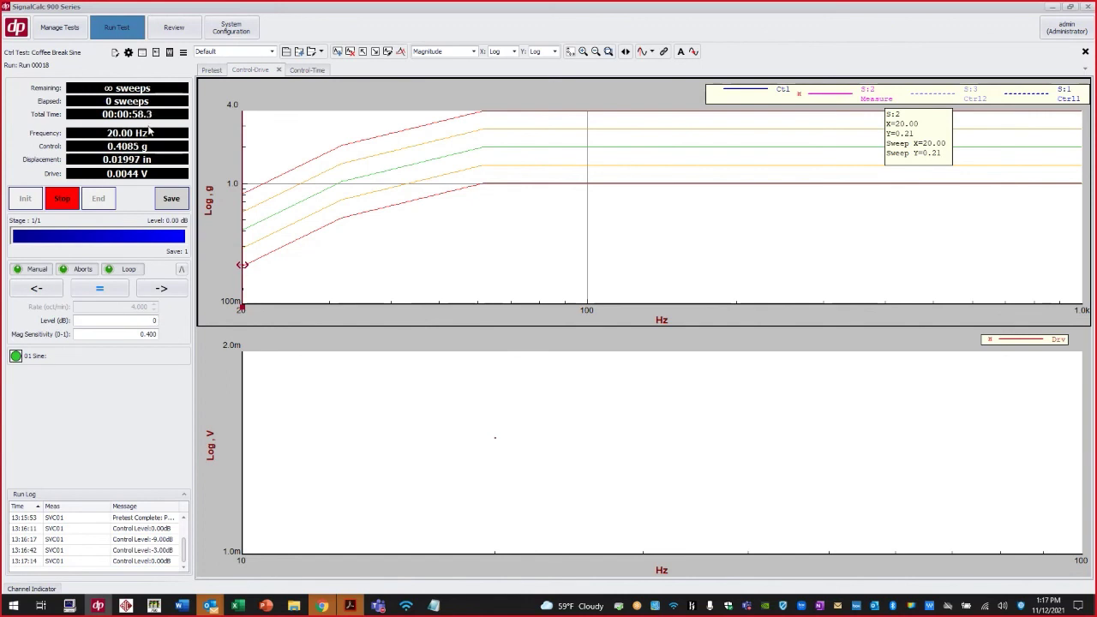
{"action": "left_click", "coordinate": [39, 270]}
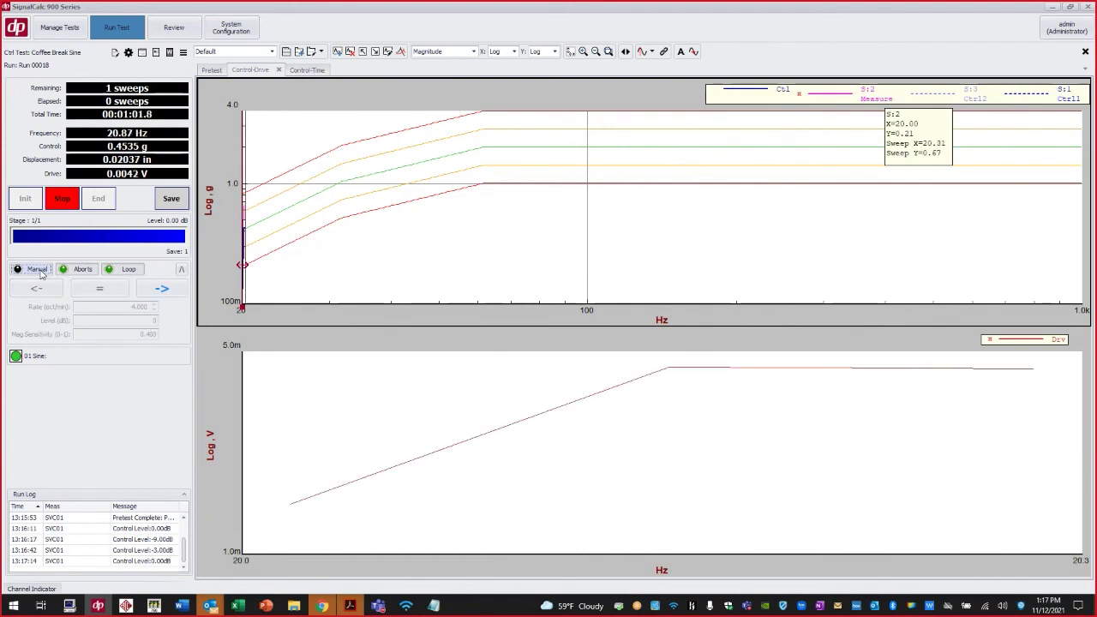